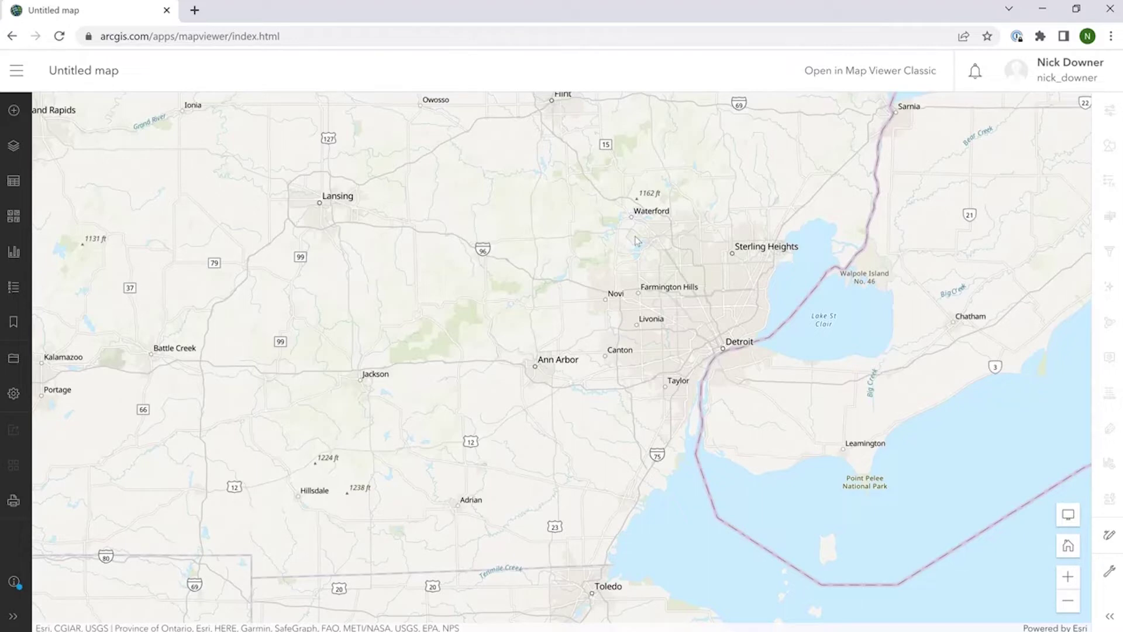
From My Content, start a new item added from a URL
drag(636, 240, 693, 210)
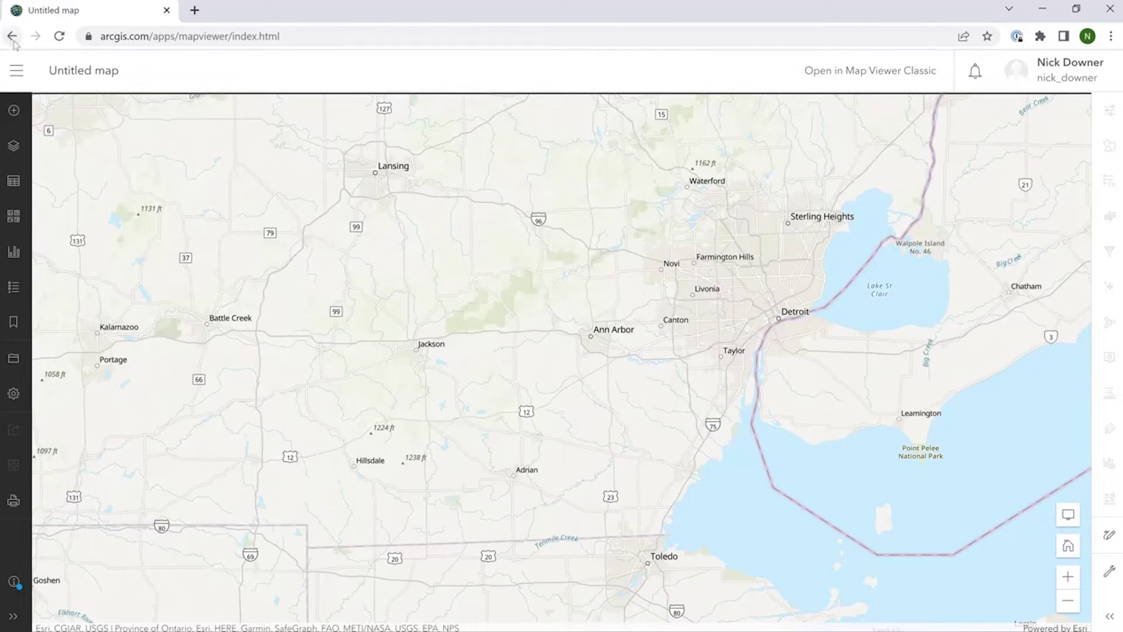
click(16, 70)
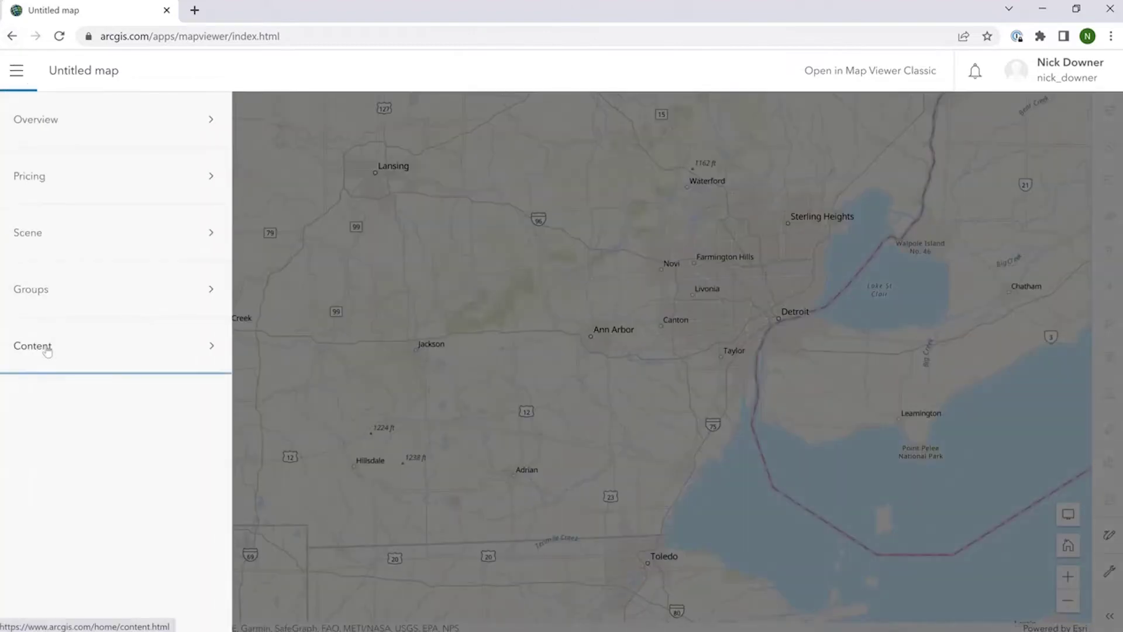
click(47, 350)
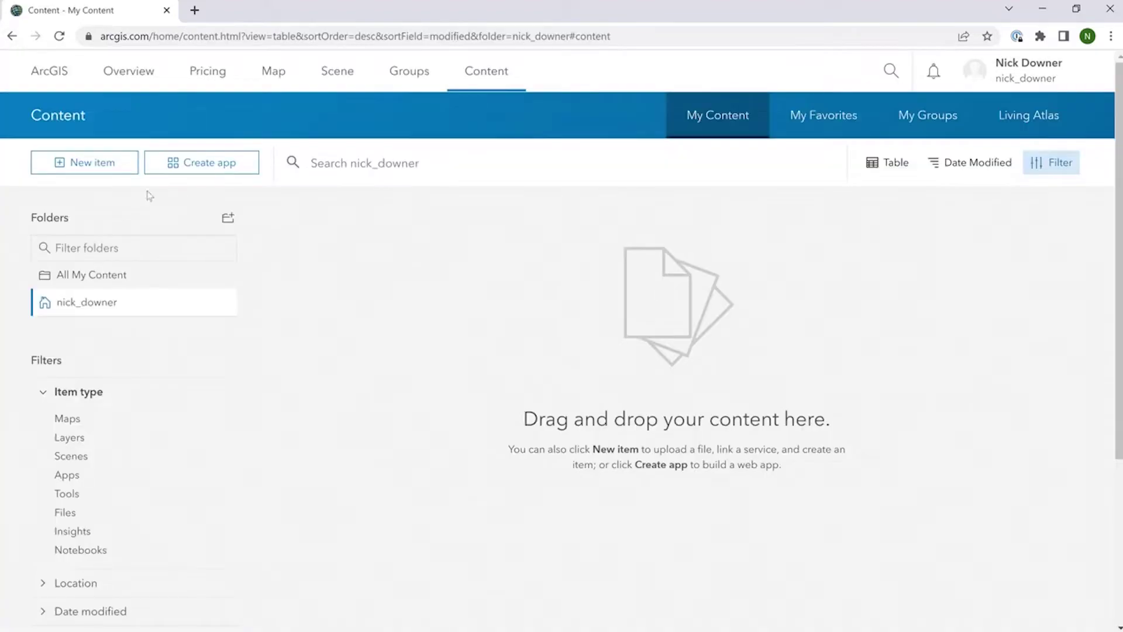
click(103, 170)
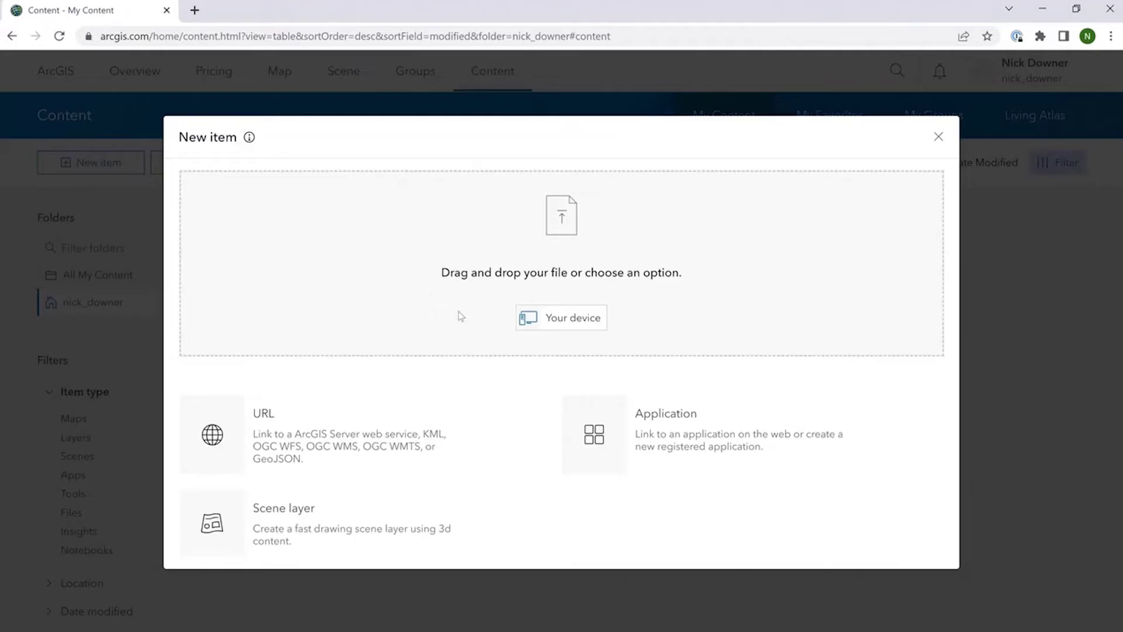
click(336, 421)
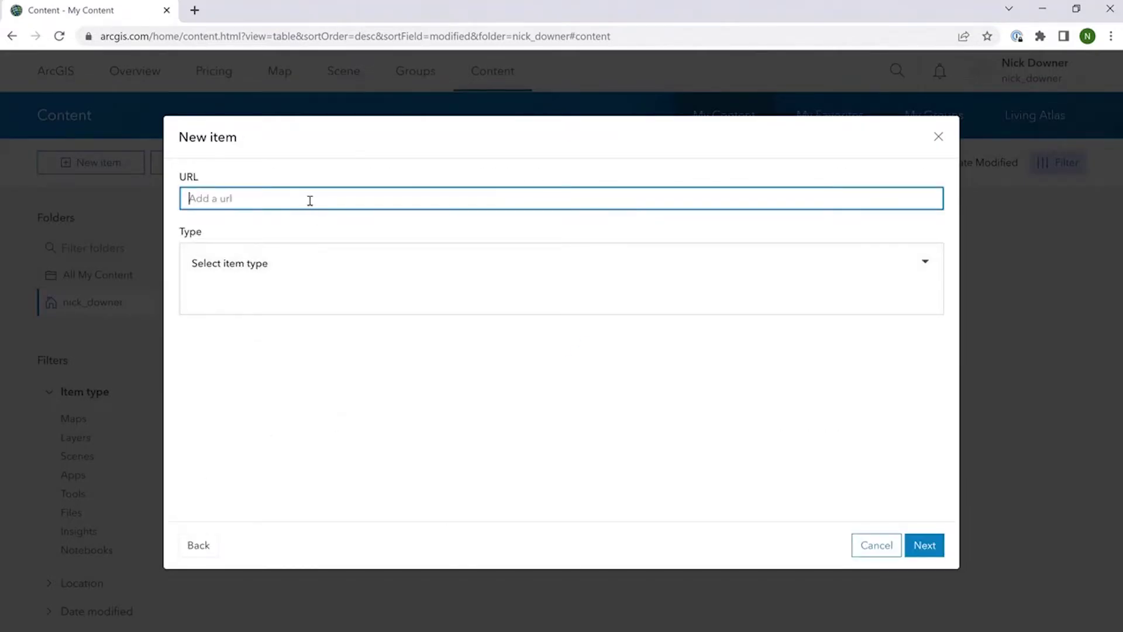
Paste the Regrid feature service URL, title the item 'Regrid FS Demo', and save it
key(ctrl+v)
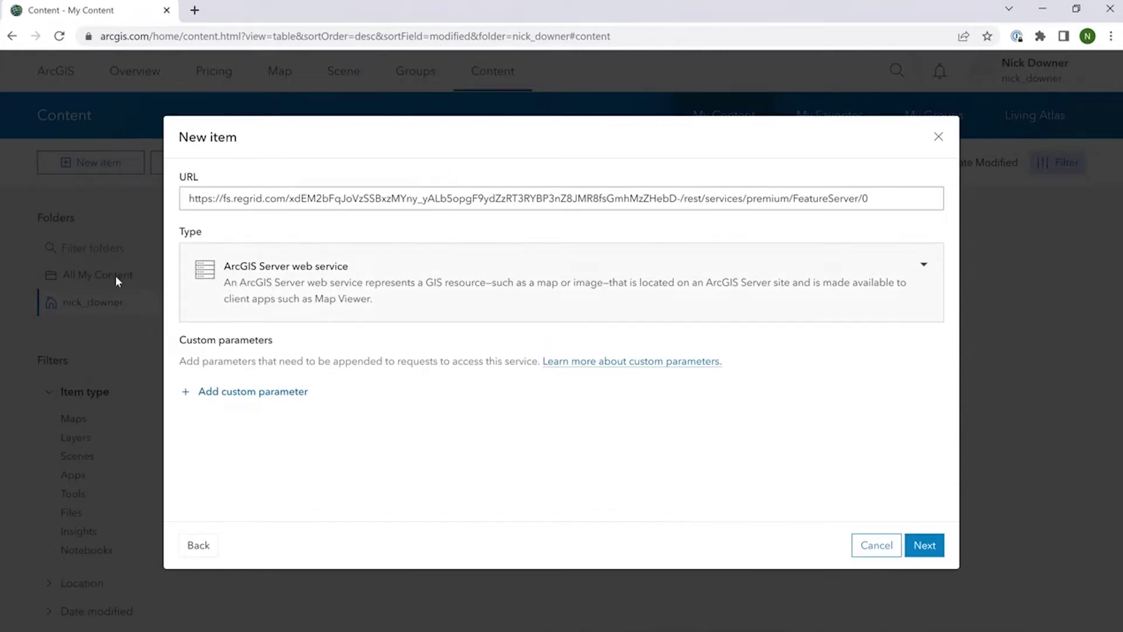
click(916, 545)
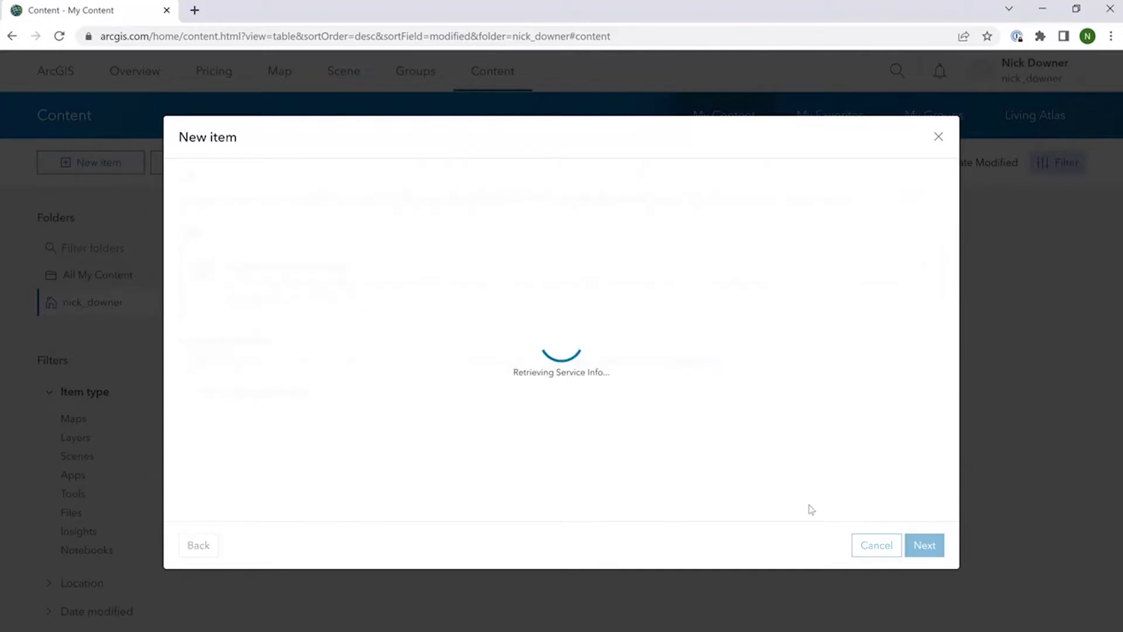
key(ctrl+a)
key(BackSpace)
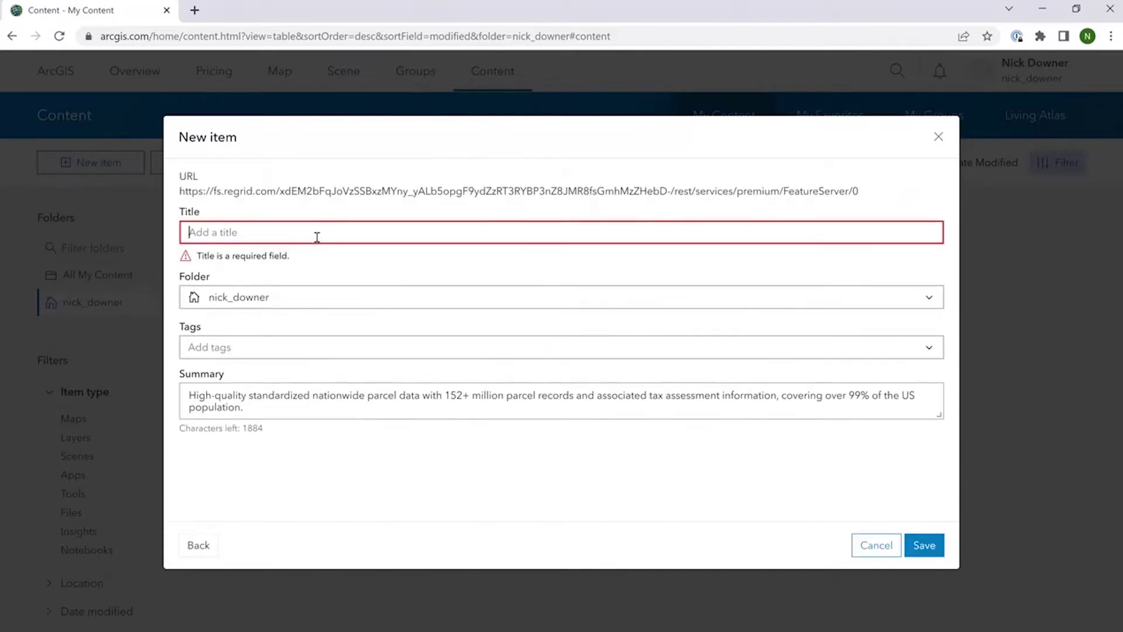
text(Re)
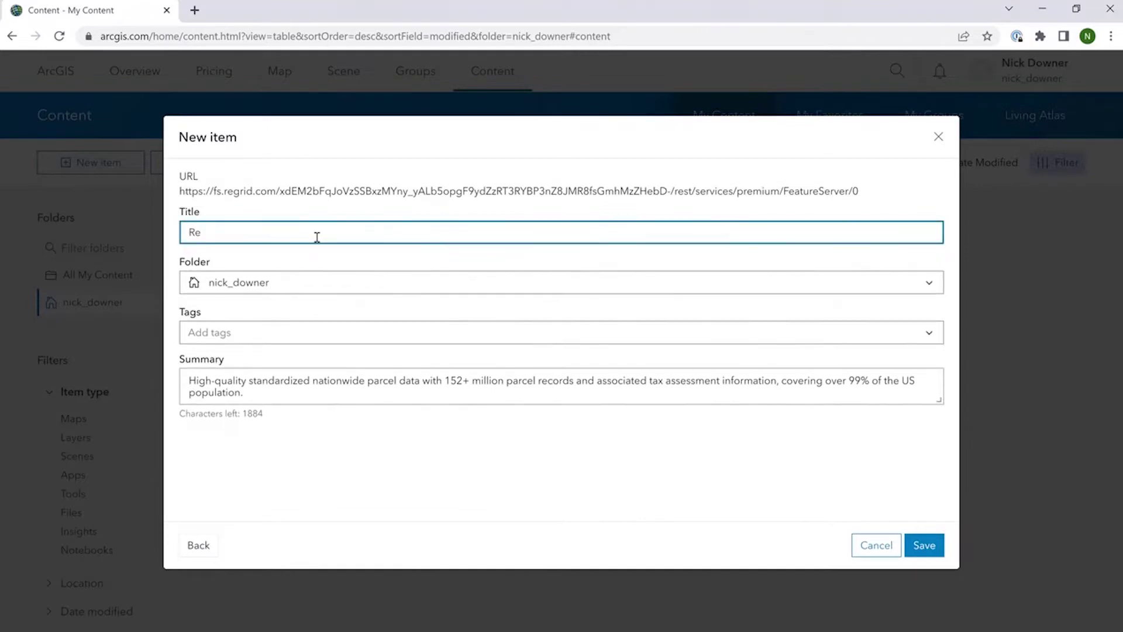
text(grid FS Demo)
click(924, 544)
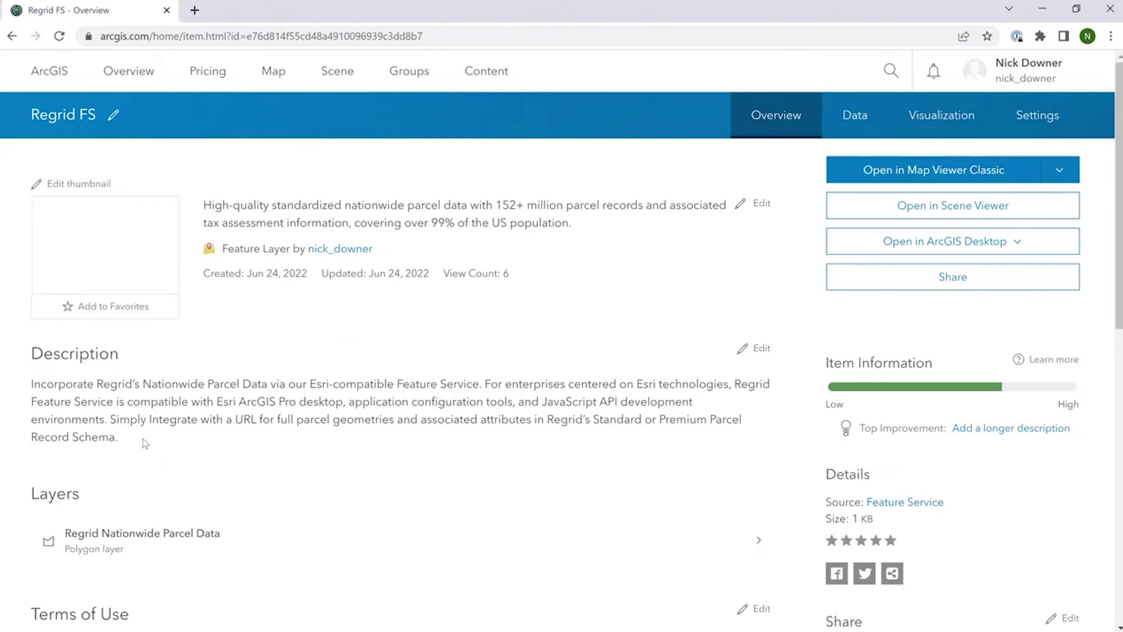
click(486, 71)
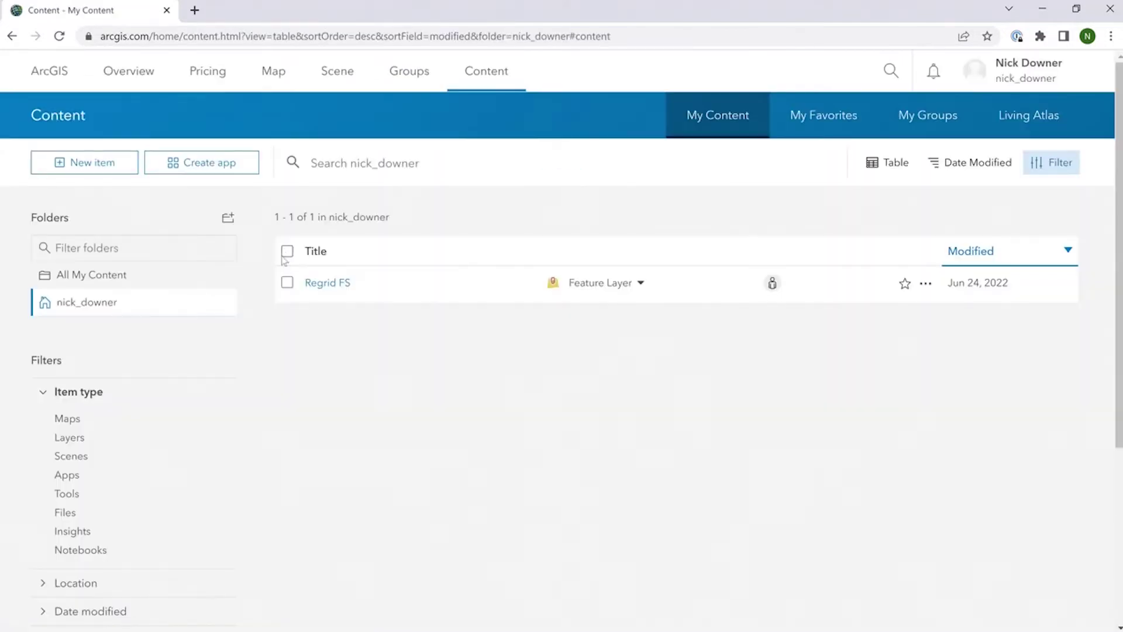
click(328, 286)
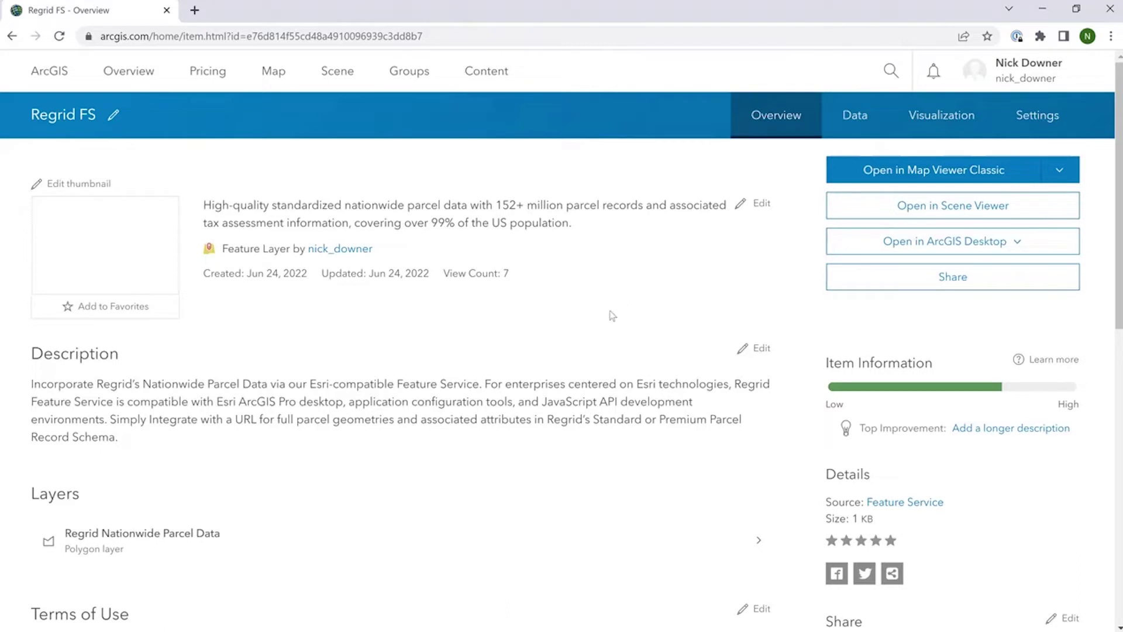
Open the Regrid FS layer in the new Map Viewer instead of Map Viewer Classic
click(1066, 172)
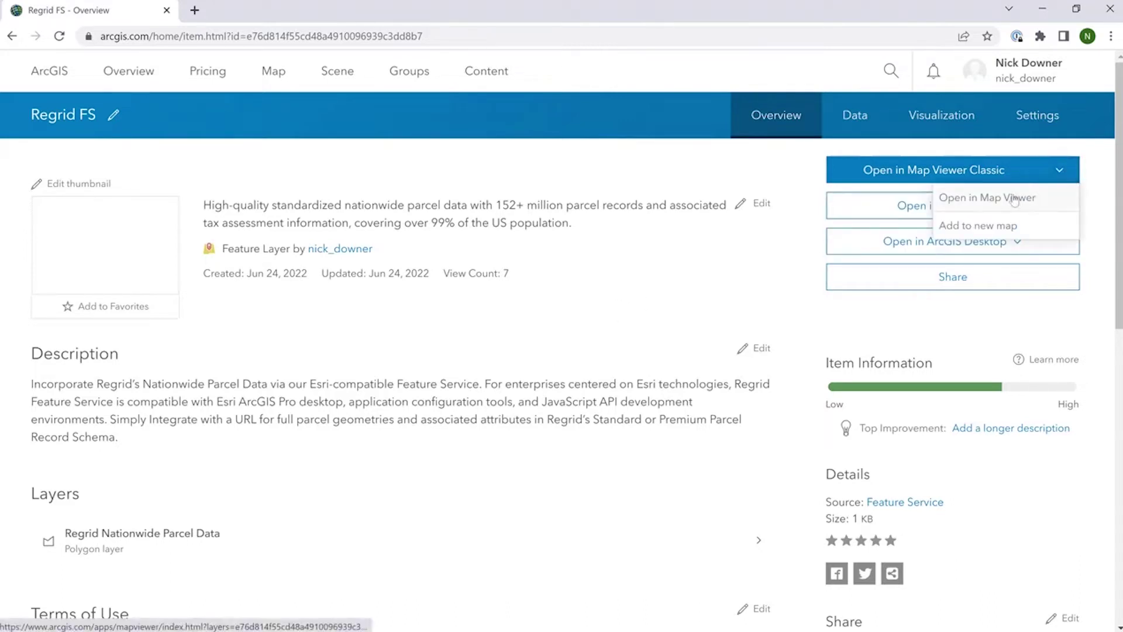
click(883, 171)
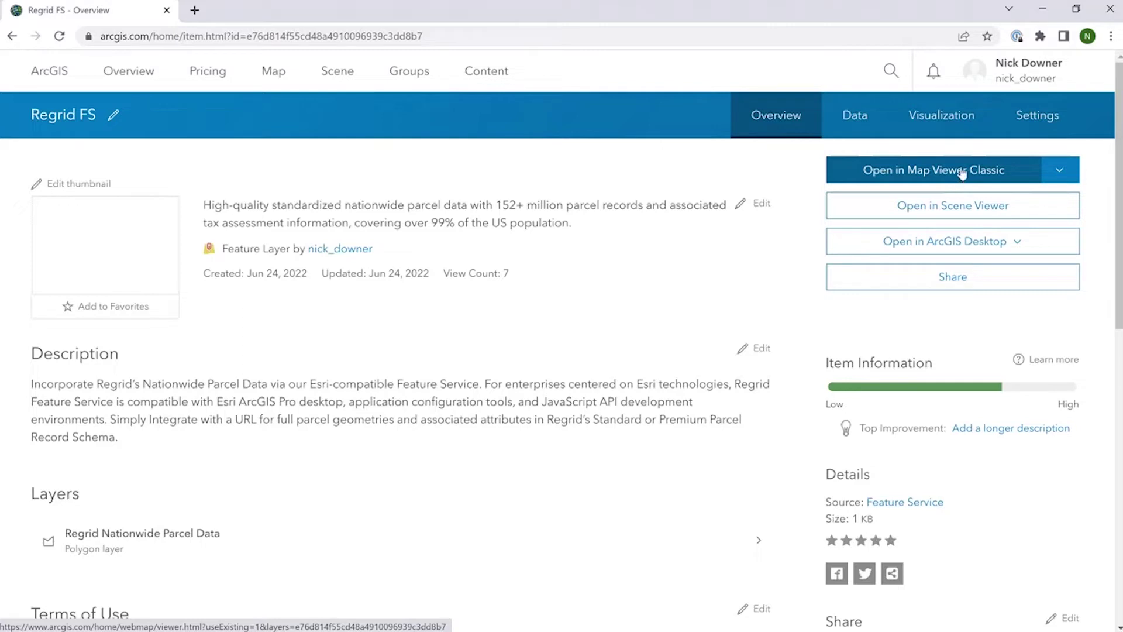
click(1056, 170)
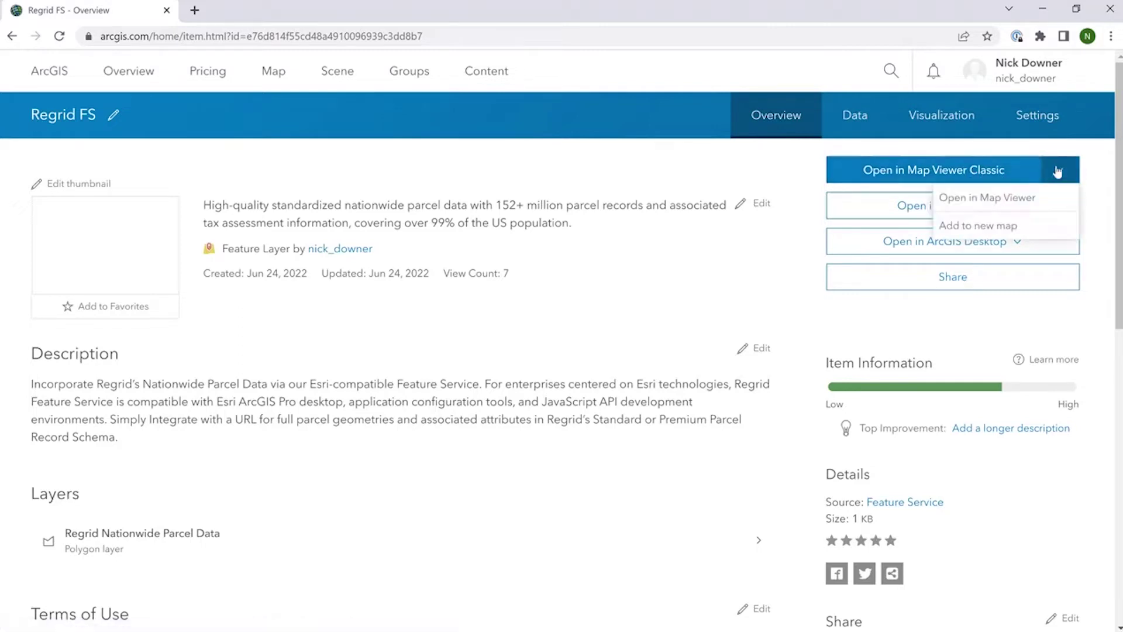
click(1023, 201)
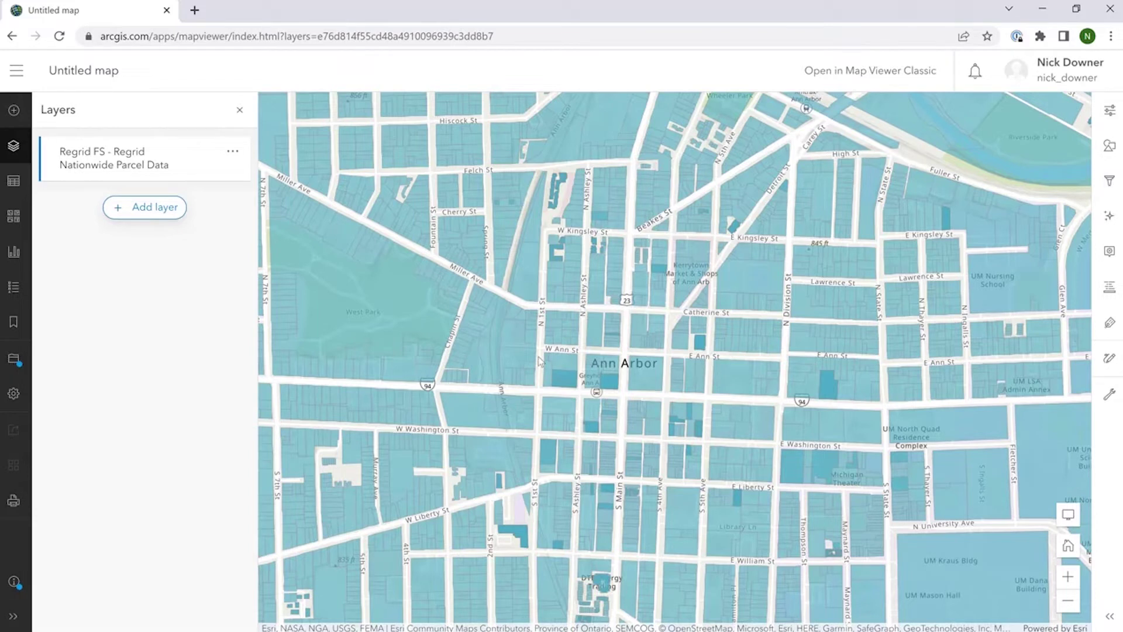
Review a Chapin St parcel's attributes in its popup, then close the popup
click(458, 344)
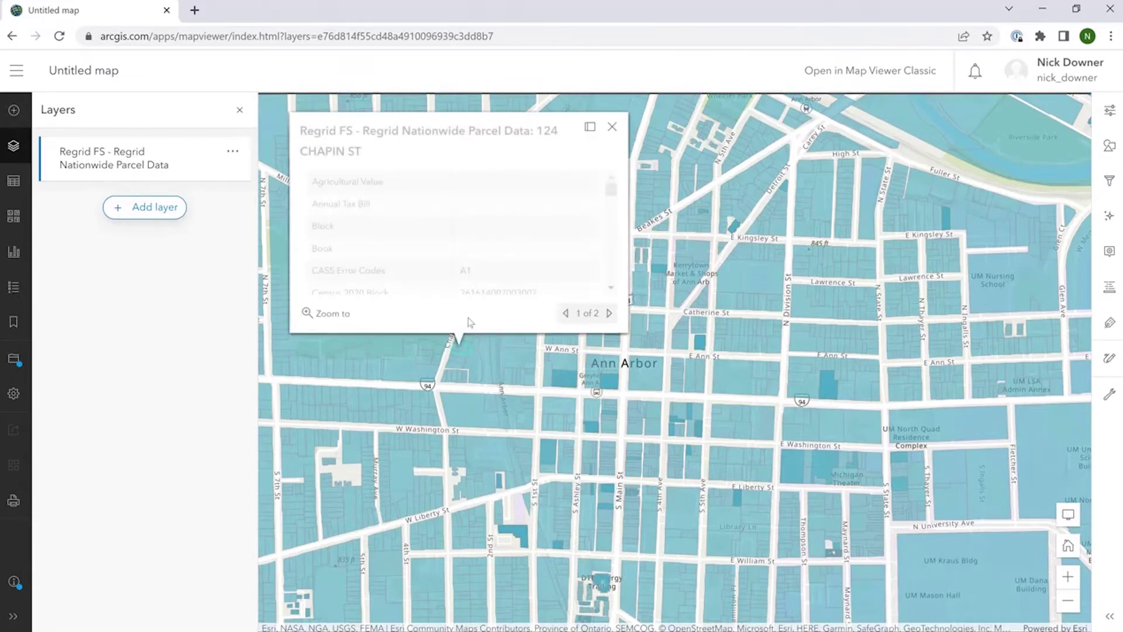
scroll(614, 205, down, 5)
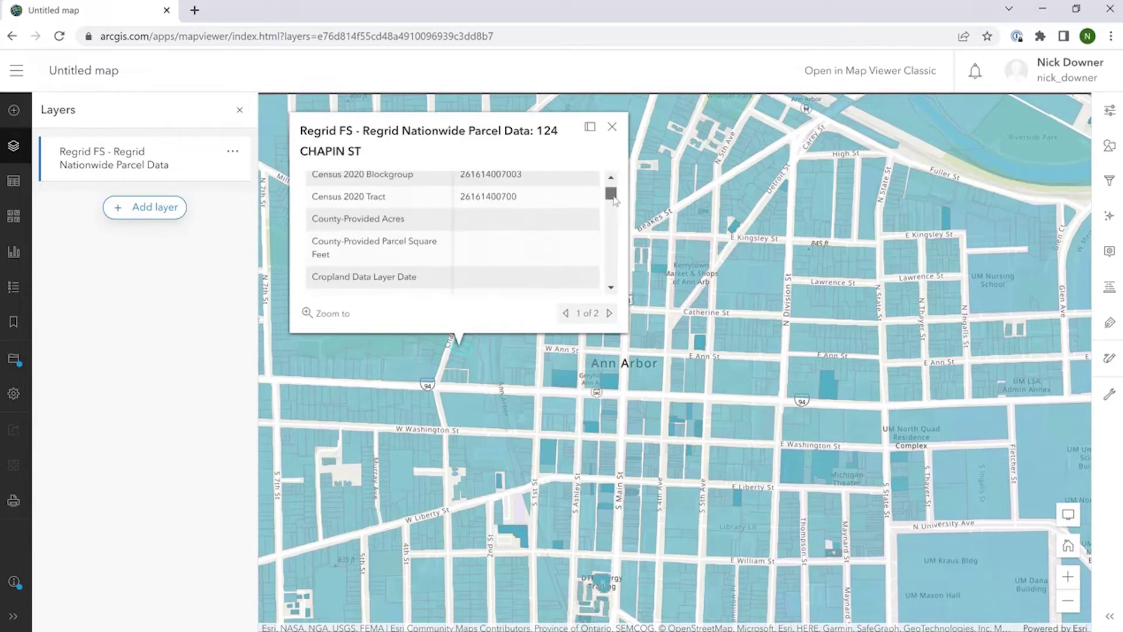
drag(616, 206, 621, 227)
scroll(622, 227, down, 5)
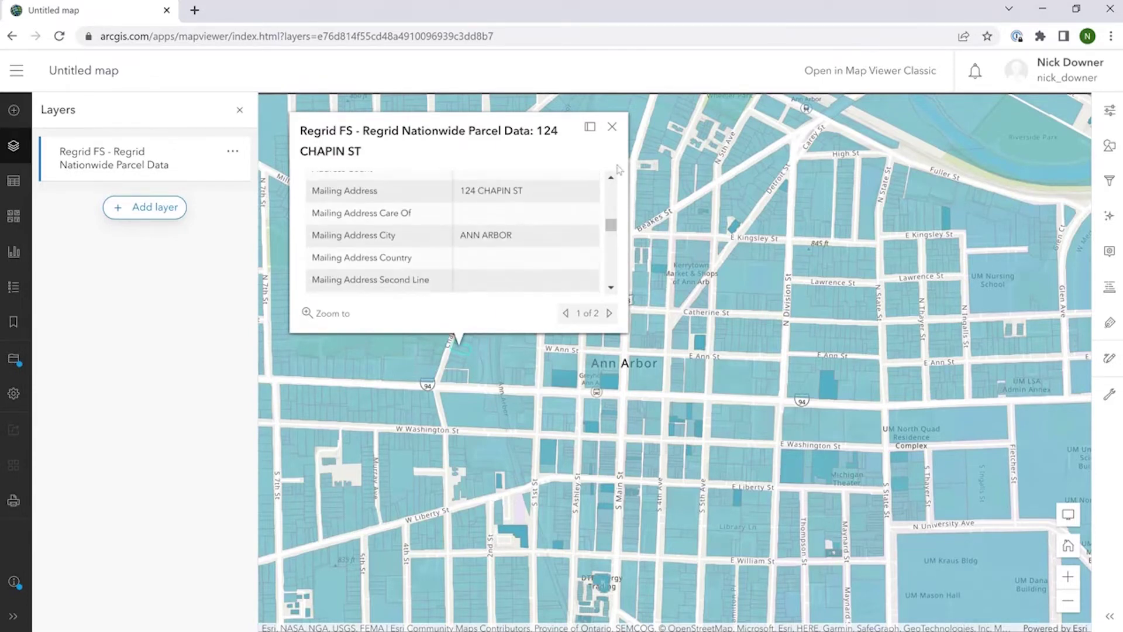
click(612, 126)
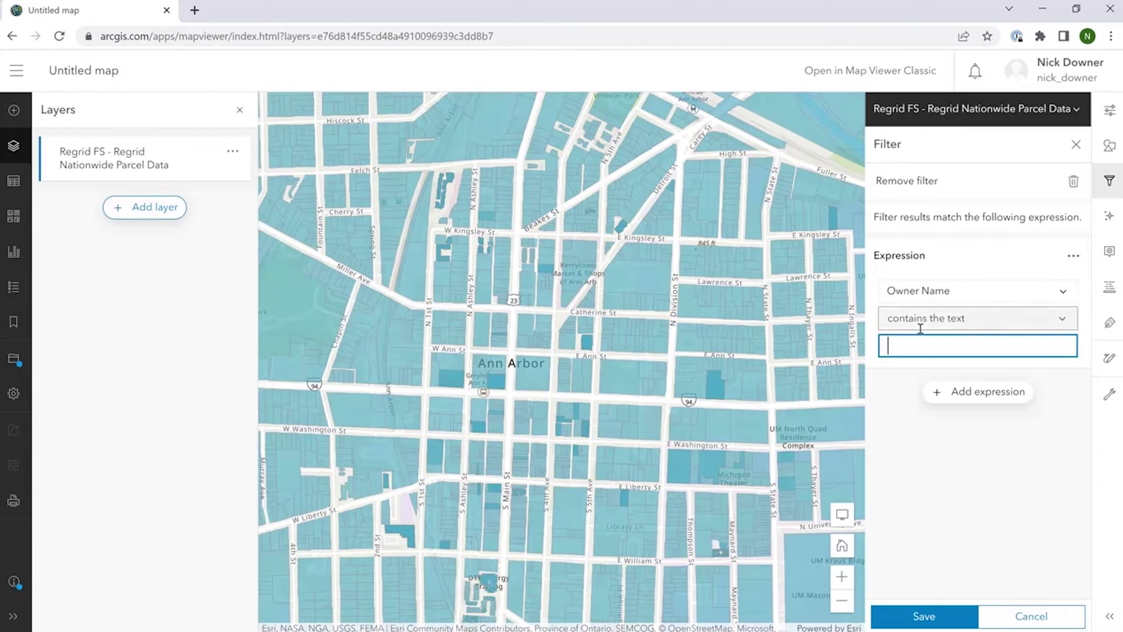
Keep Owner Name as the filter field and enter 'ANN ARBOR' as the filter text
click(1026, 290)
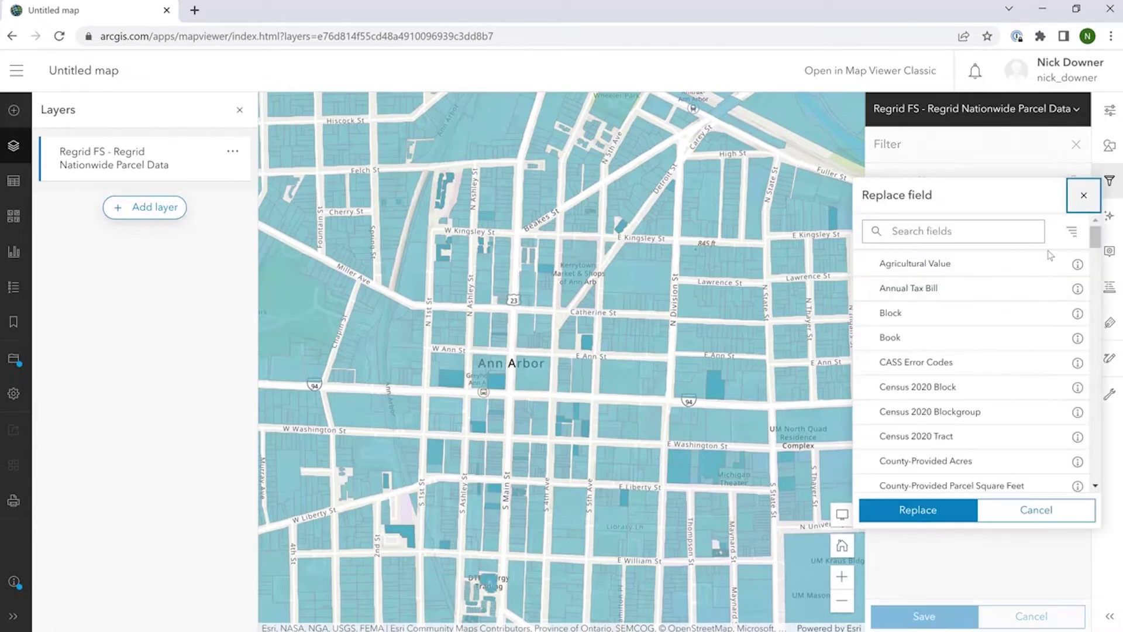
click(1079, 196)
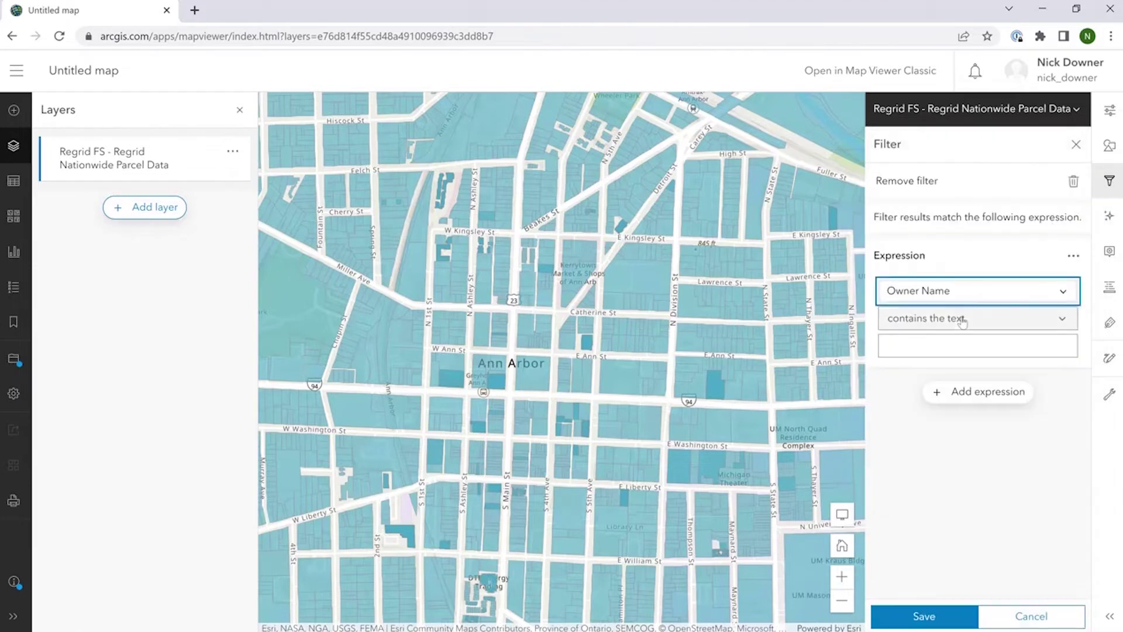
click(935, 345)
text(ANN:)
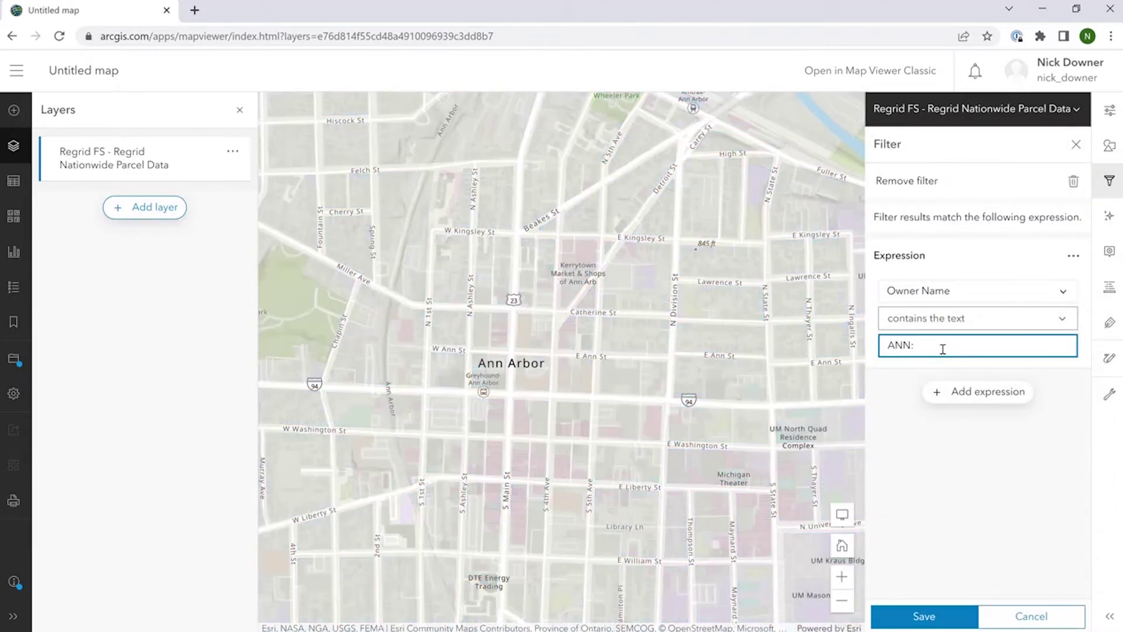
key(BackSpace)
text(AR)
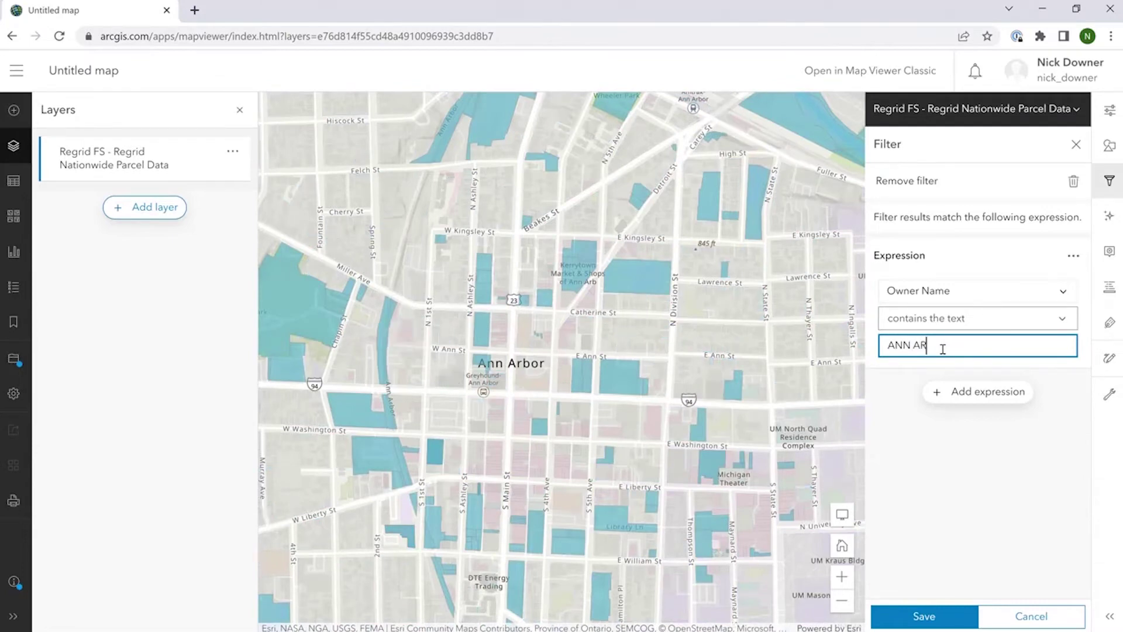
text(BOR)
Inspect a filtered parcel's attributes and highlight its owner name value
click(481, 331)
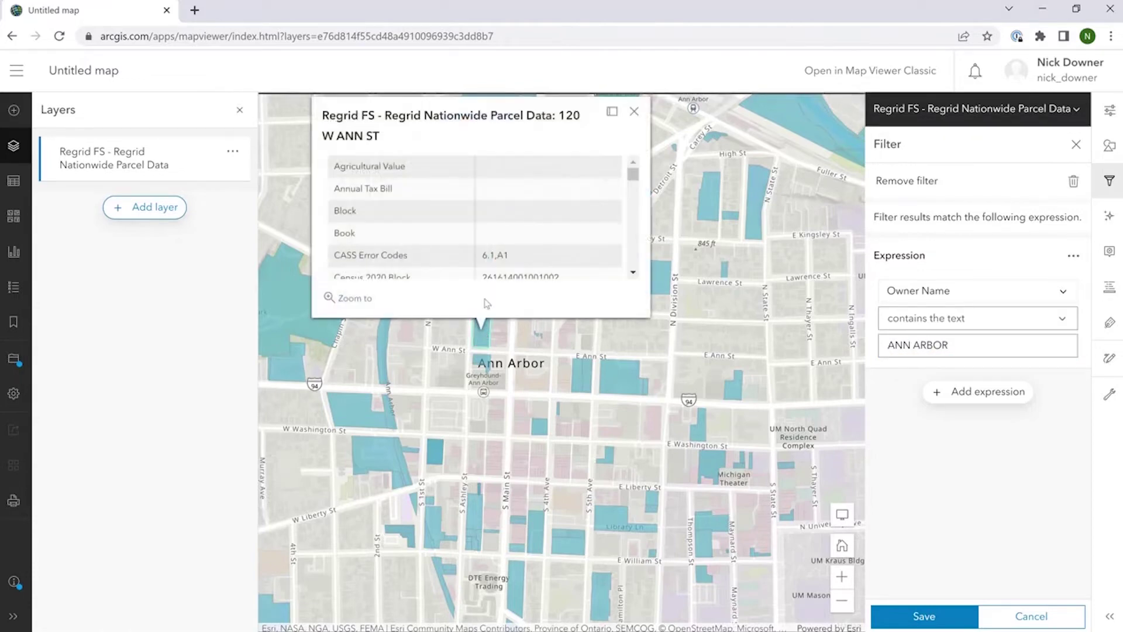
scroll(574, 224, down, 6)
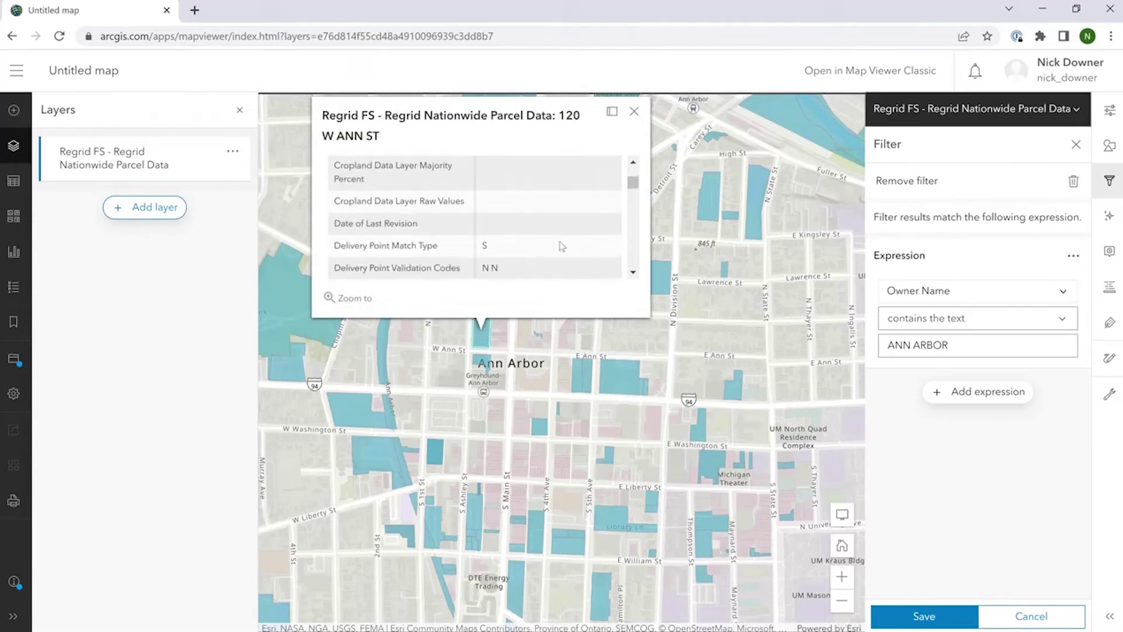
scroll(562, 245, down, 10)
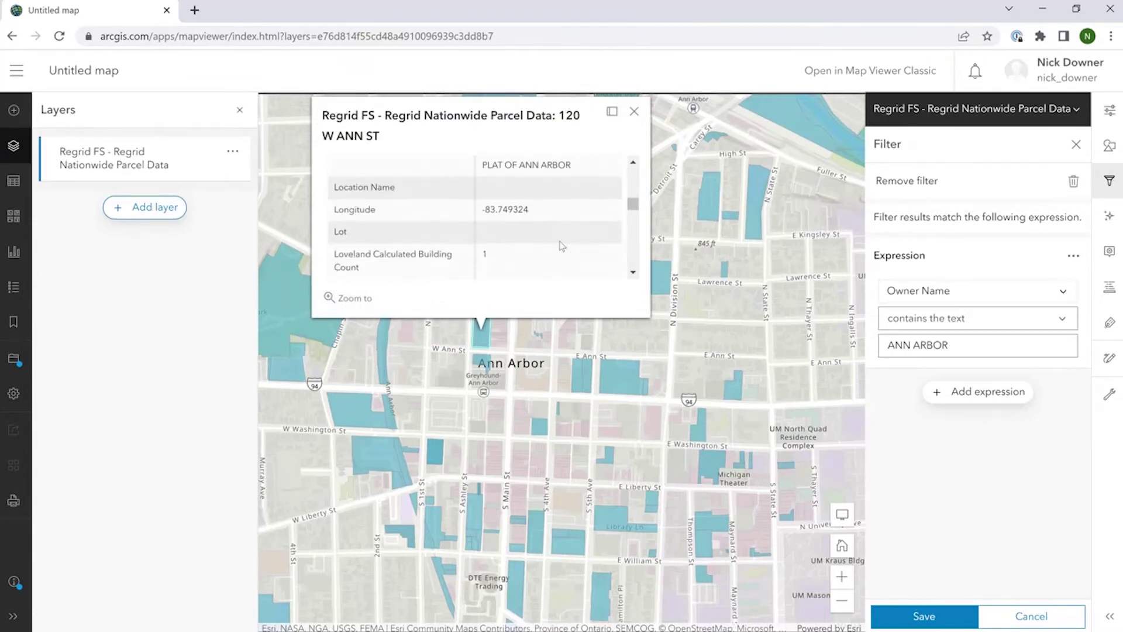
scroll(561, 245, down, 10)
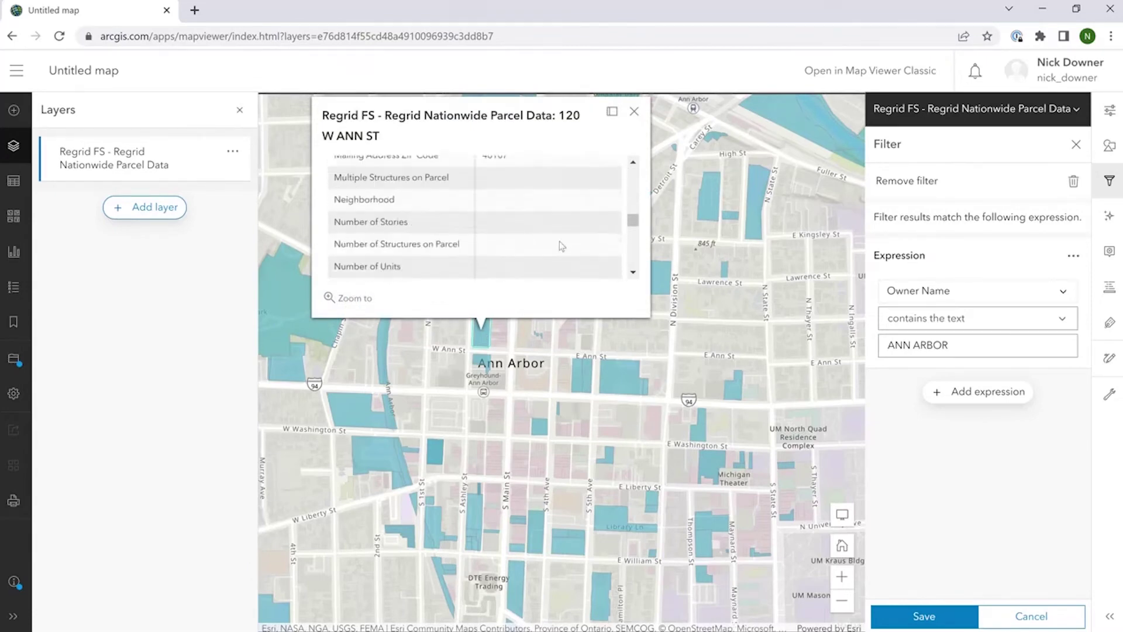
scroll(538, 245, up, 3)
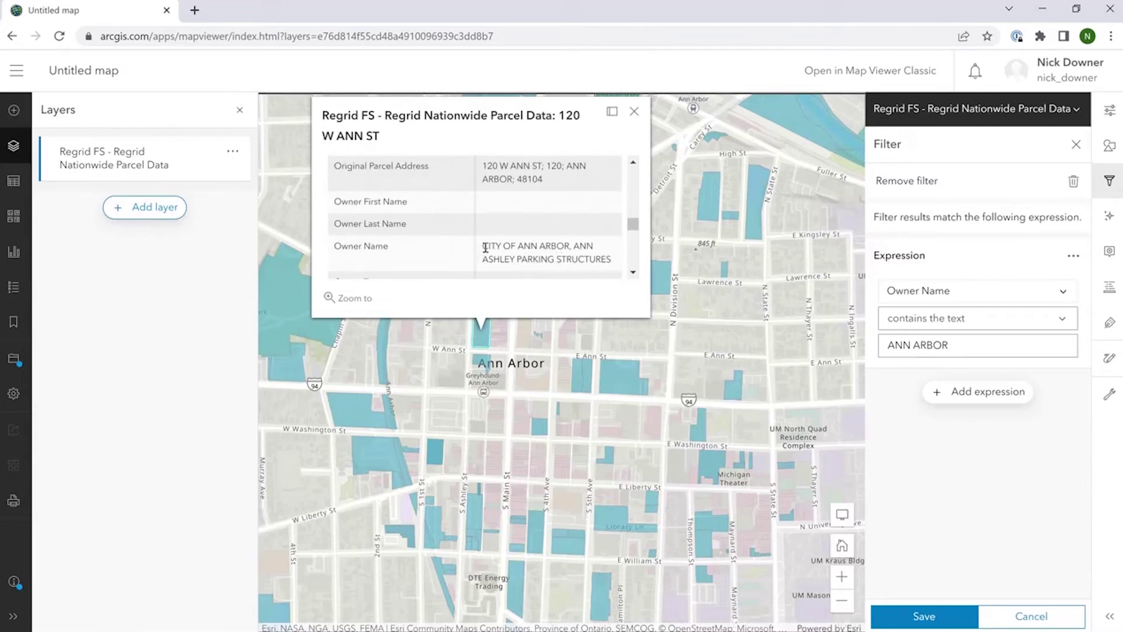
drag(484, 247, 614, 260)
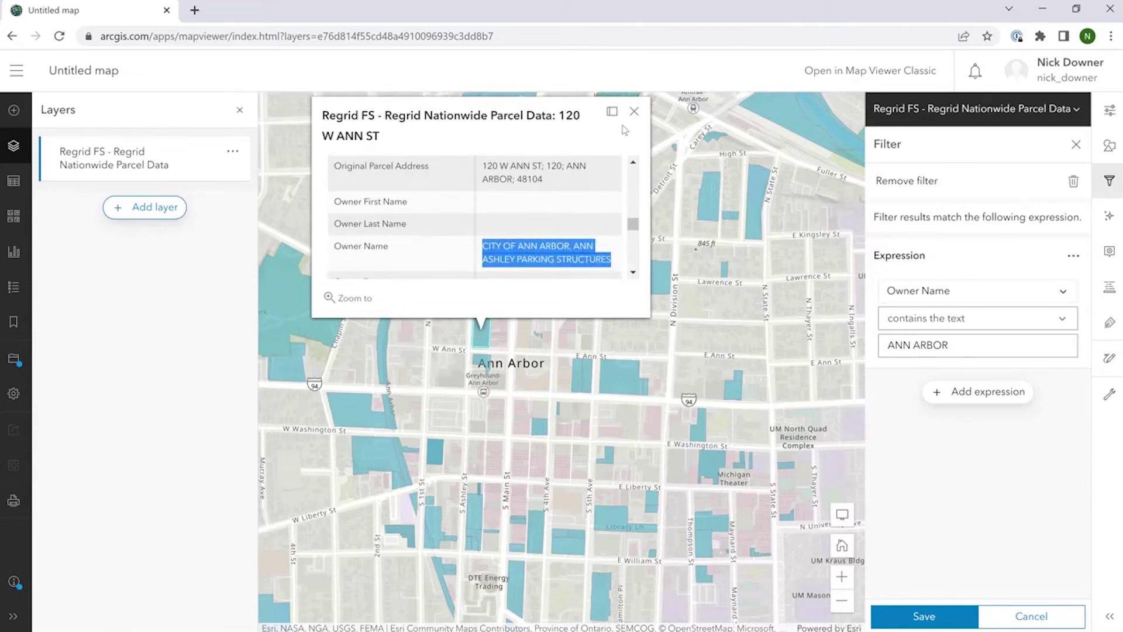
Close the popup, remove the Owner Name filter, and close the filter settings
click(634, 111)
click(1074, 181)
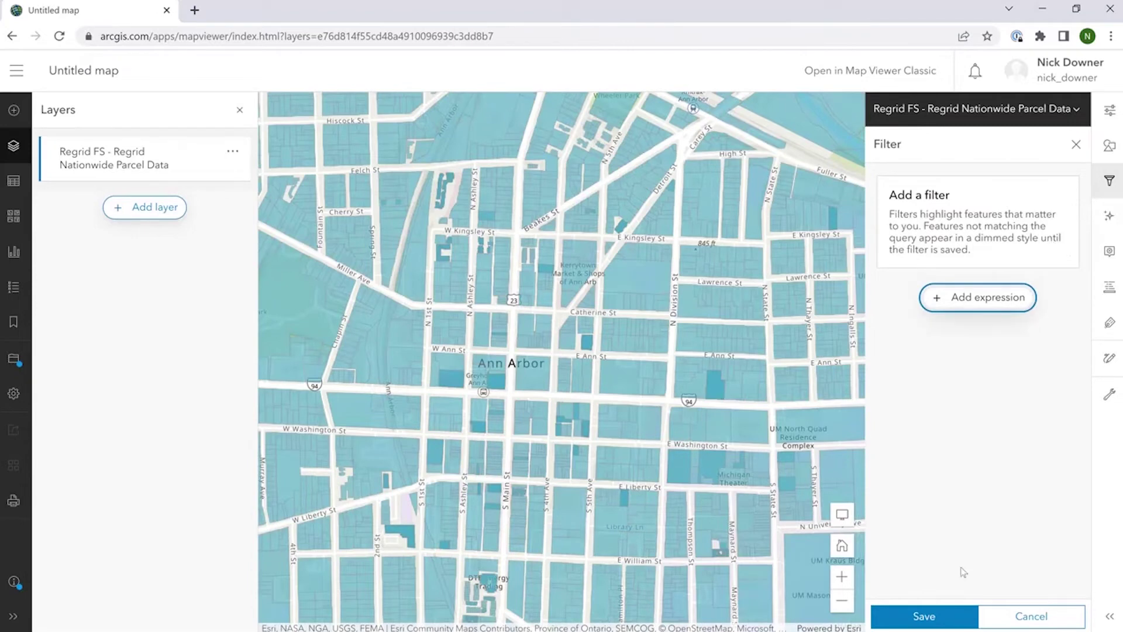
click(1052, 611)
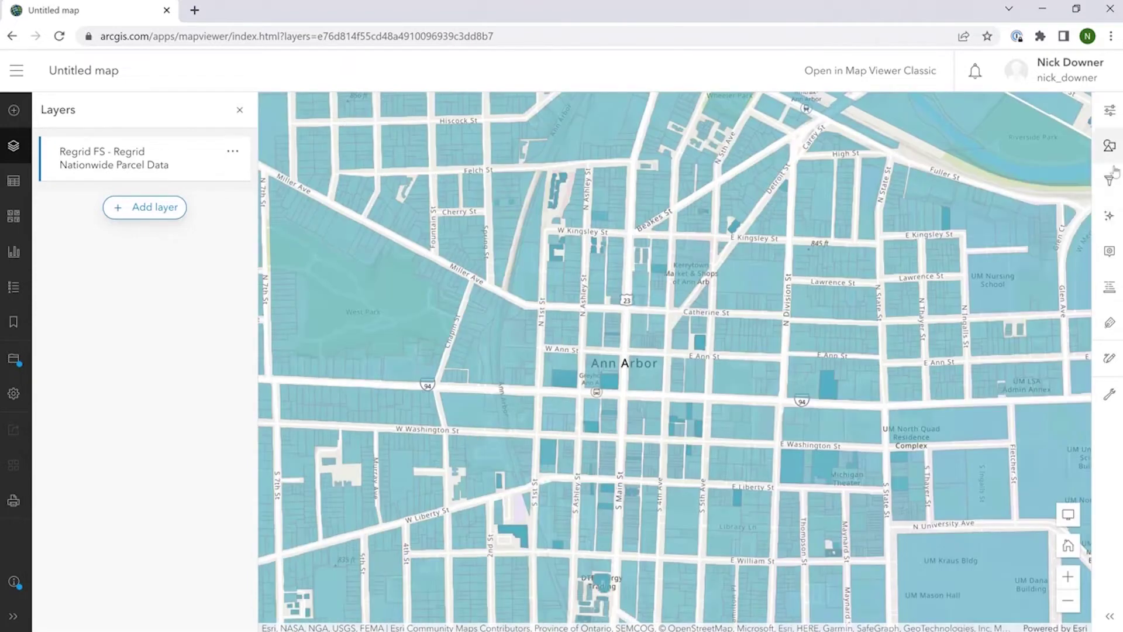
click(1109, 148)
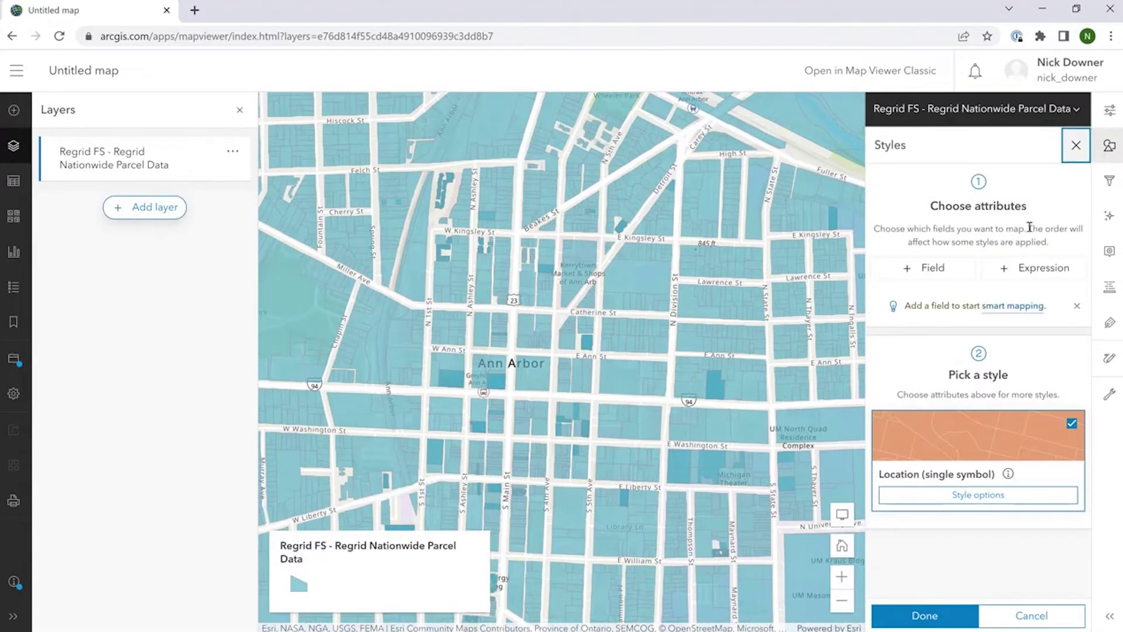
click(938, 274)
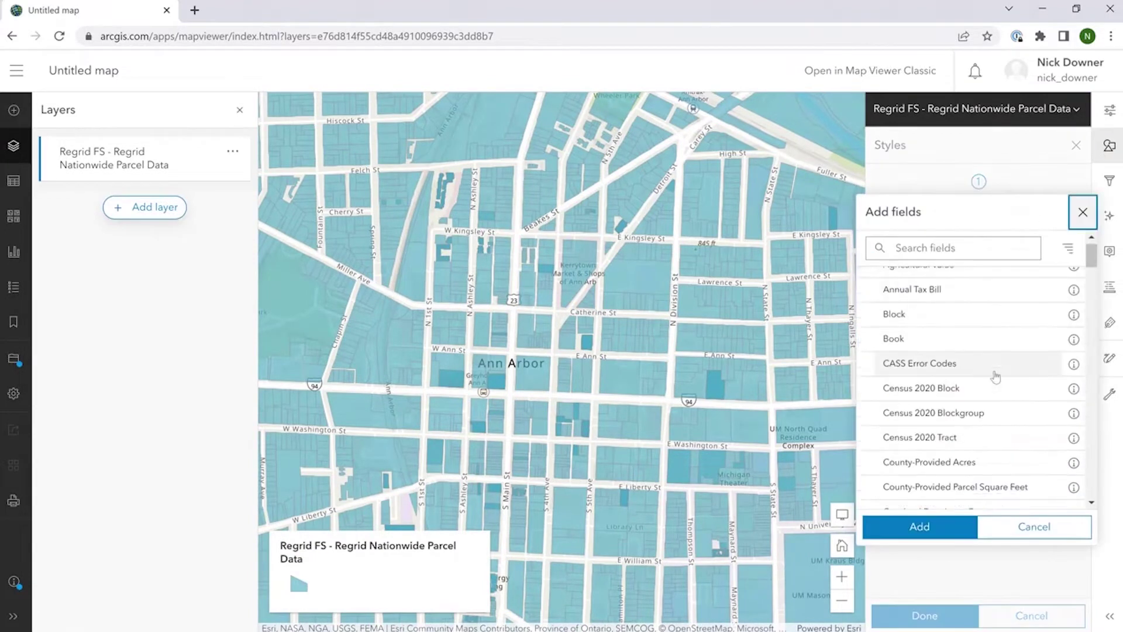
scroll(996, 377, down, 10)
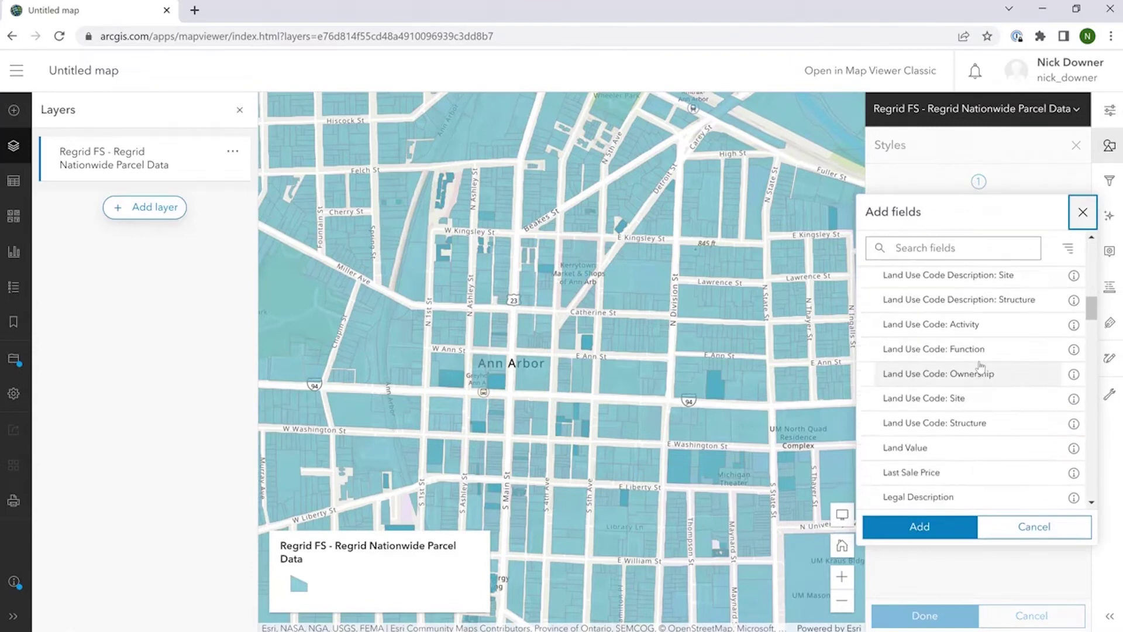
scroll(980, 365, down, 5)
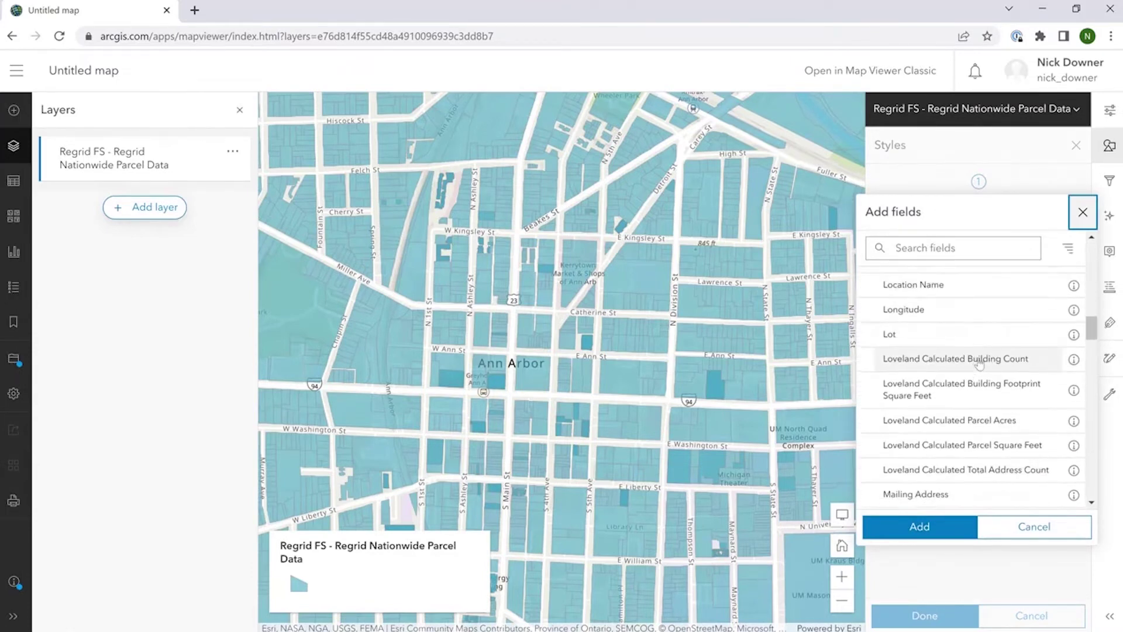
scroll(977, 364, down, 2)
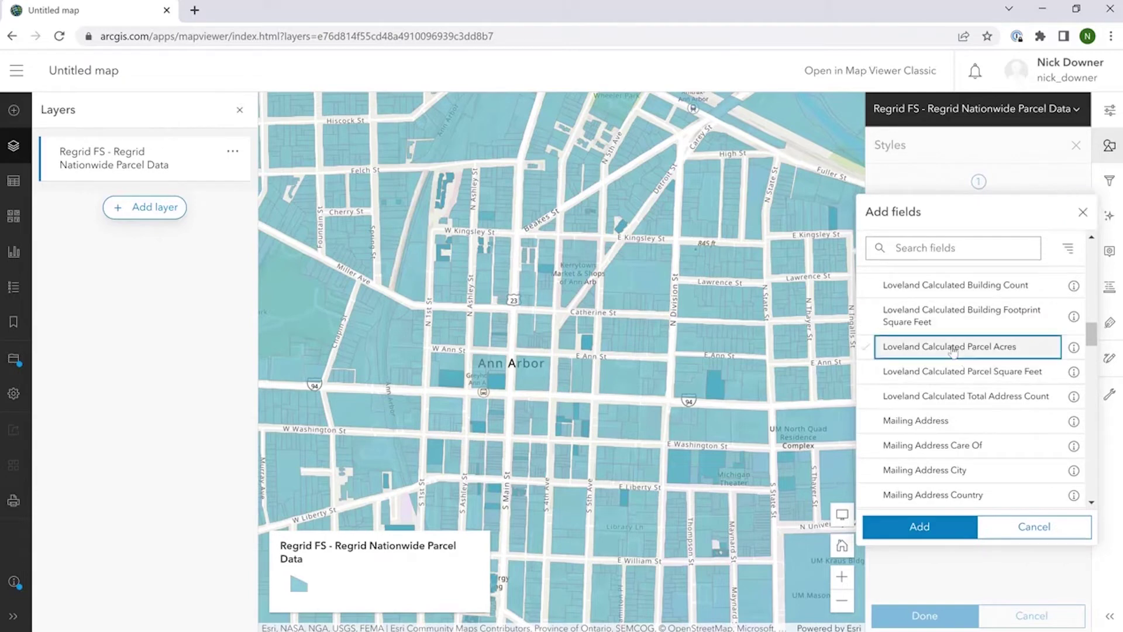
click(920, 526)
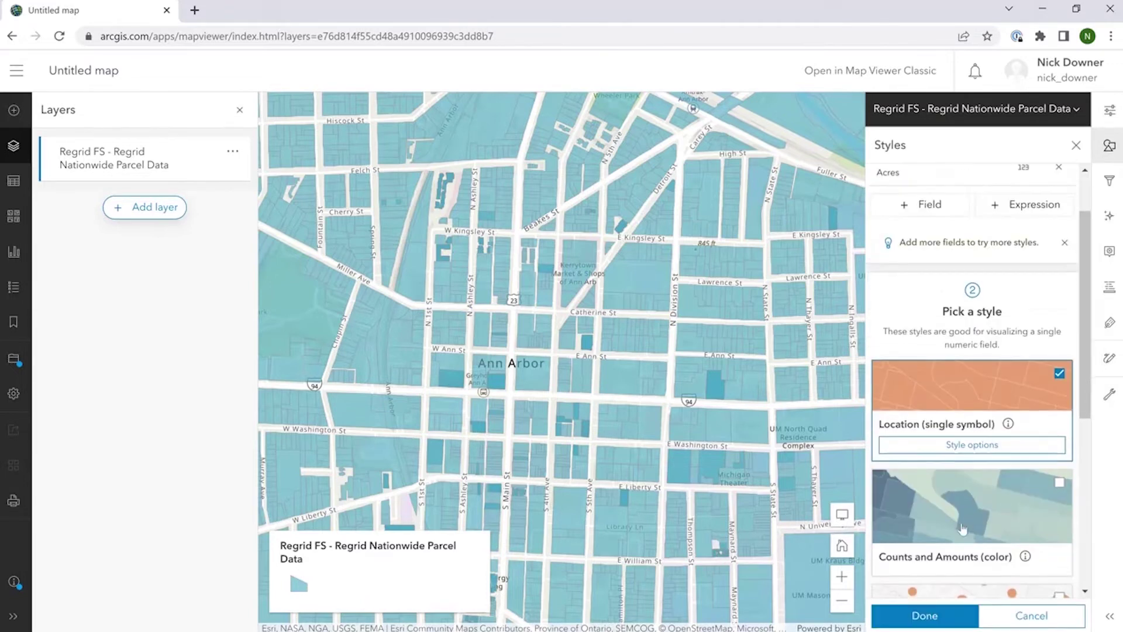
click(962, 526)
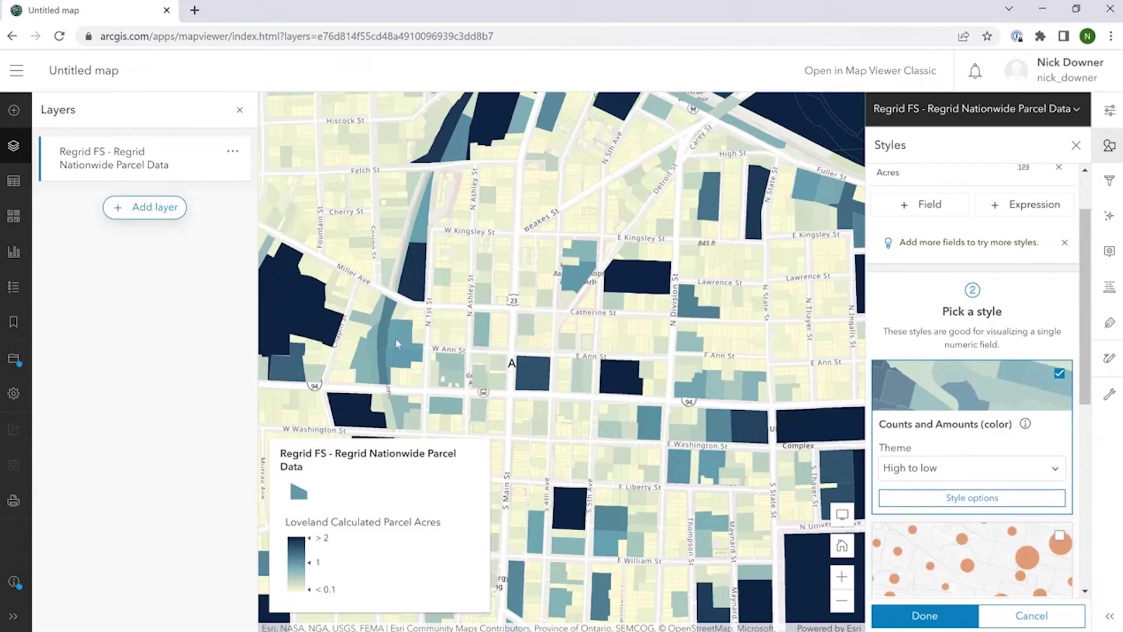
scroll(638, 304, down, 2)
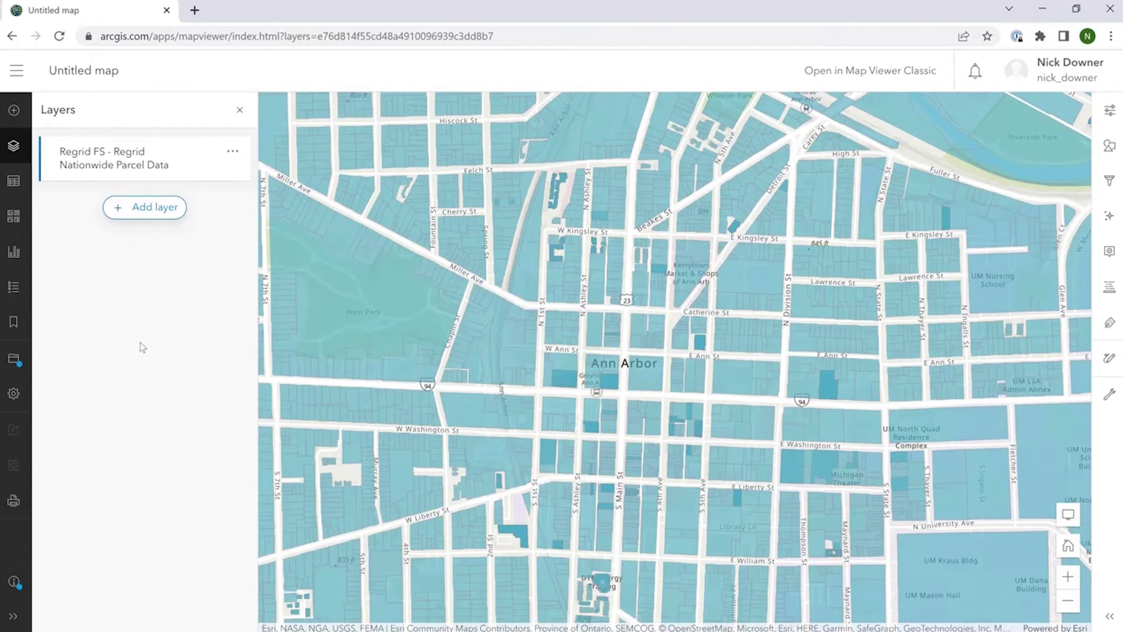
Use Save as to replace 'Untitled map' with 'Regrid FS Demo Map' and save the web map
click(13, 361)
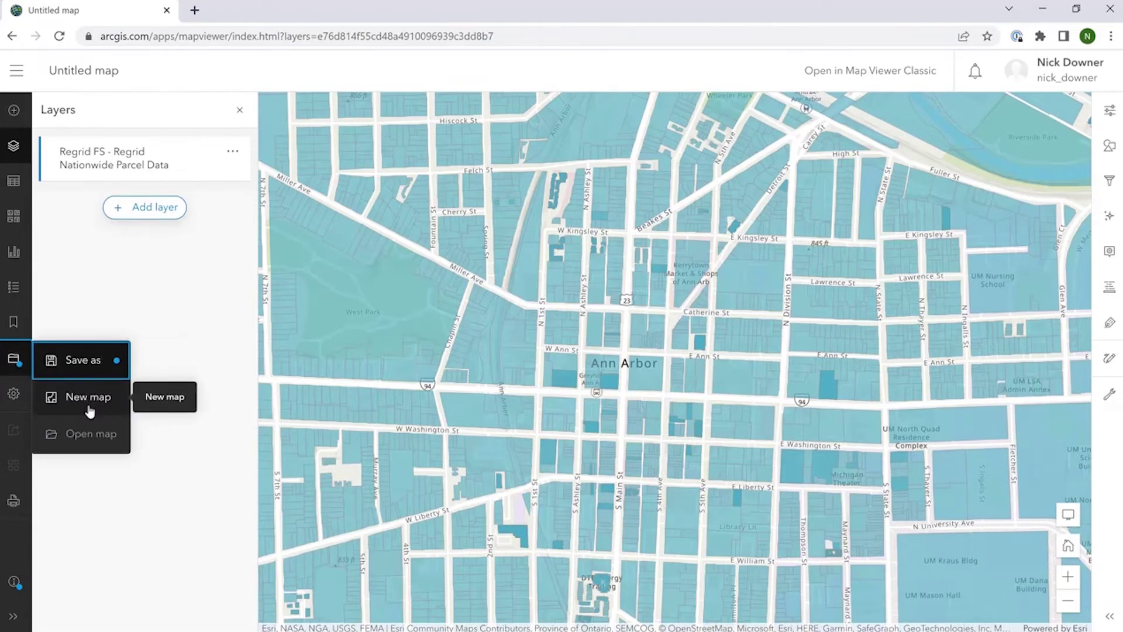
click(70, 360)
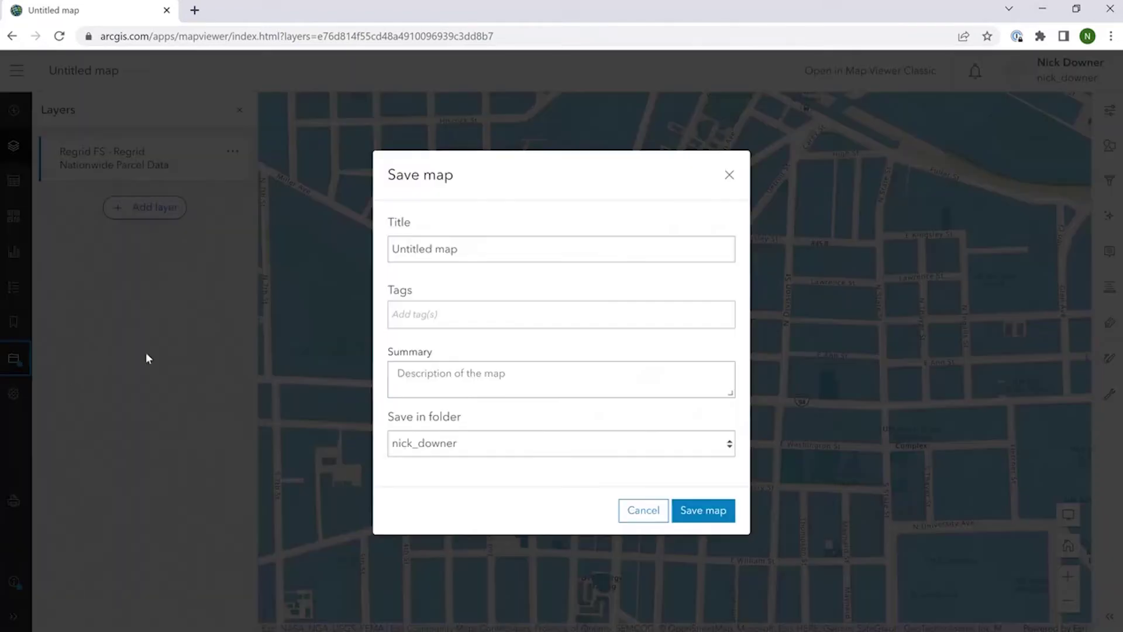
click(467, 252)
key(ctrl+a)
text(Regrei)
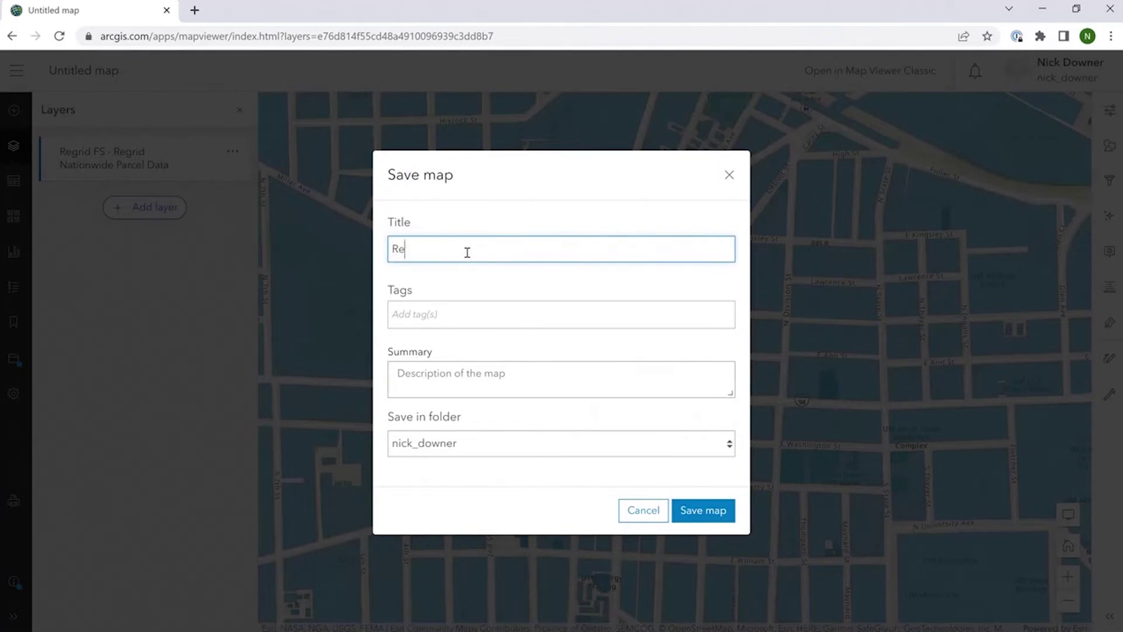
key(BackSpace)
key(BackSpace)
text(id FS Demo Map)
click(710, 514)
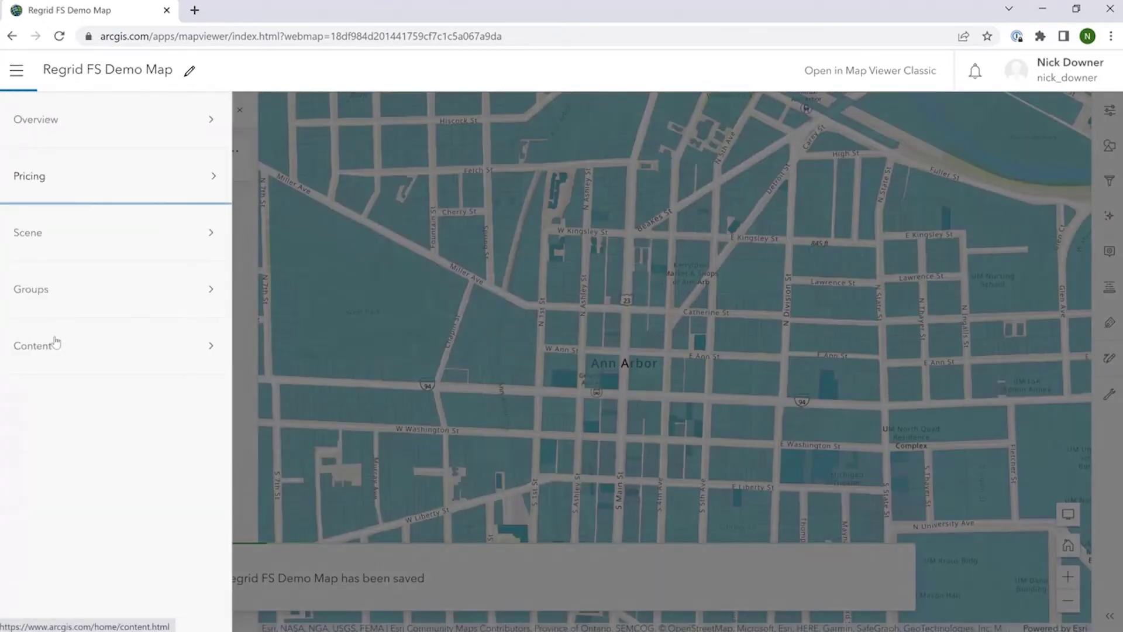
Go to My Content and open the Create app options
click(53, 349)
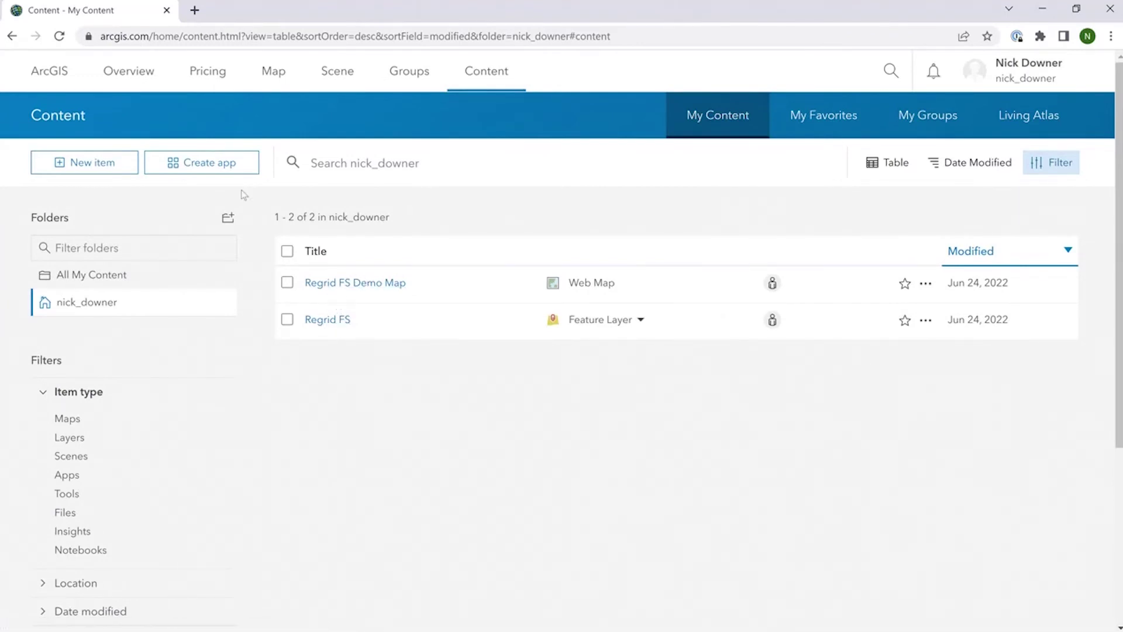
click(216, 165)
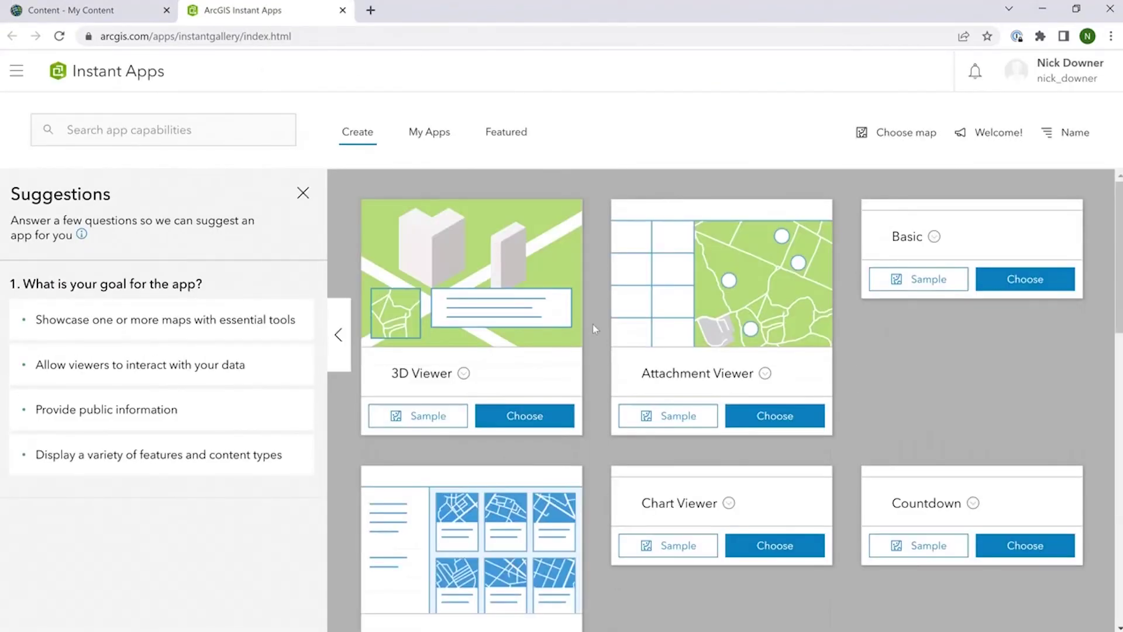
Pick the Basic template in the Instant Apps gallery and title it 'Regrid Demo App FS'
scroll(595, 301, down, 4)
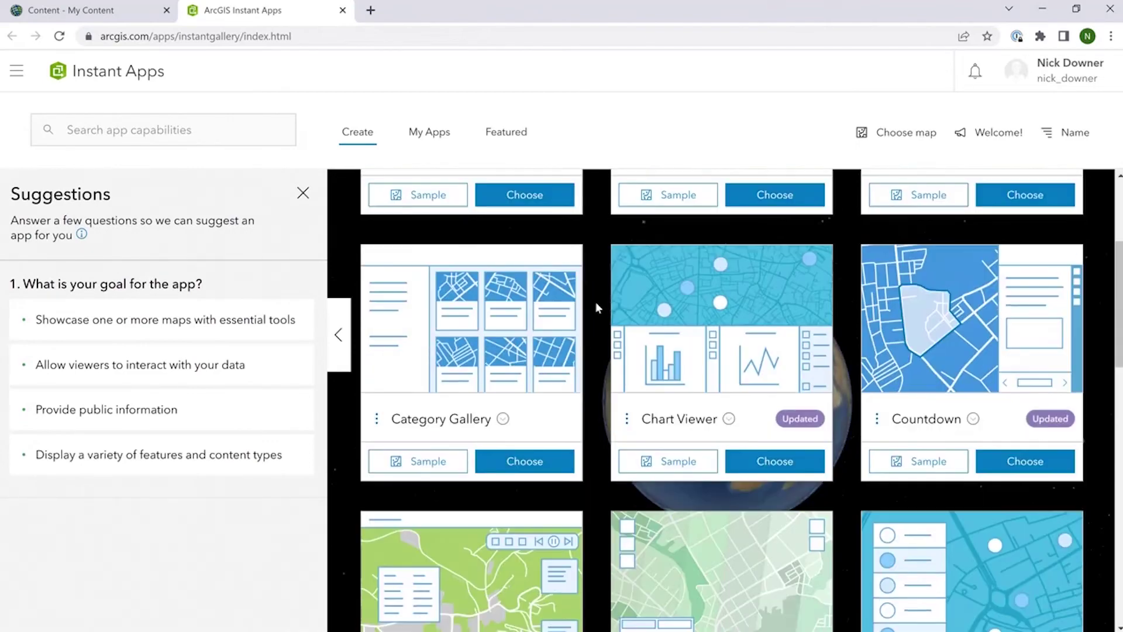
scroll(595, 302, up, 4)
scroll(596, 302, down, 6)
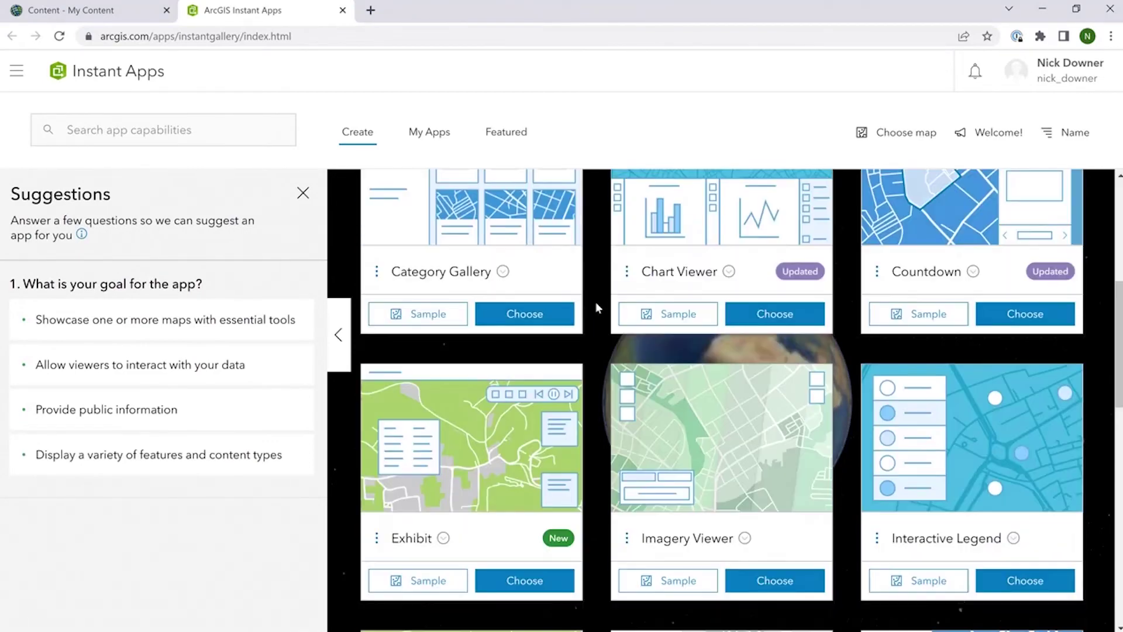
scroll(595, 302, down, 9)
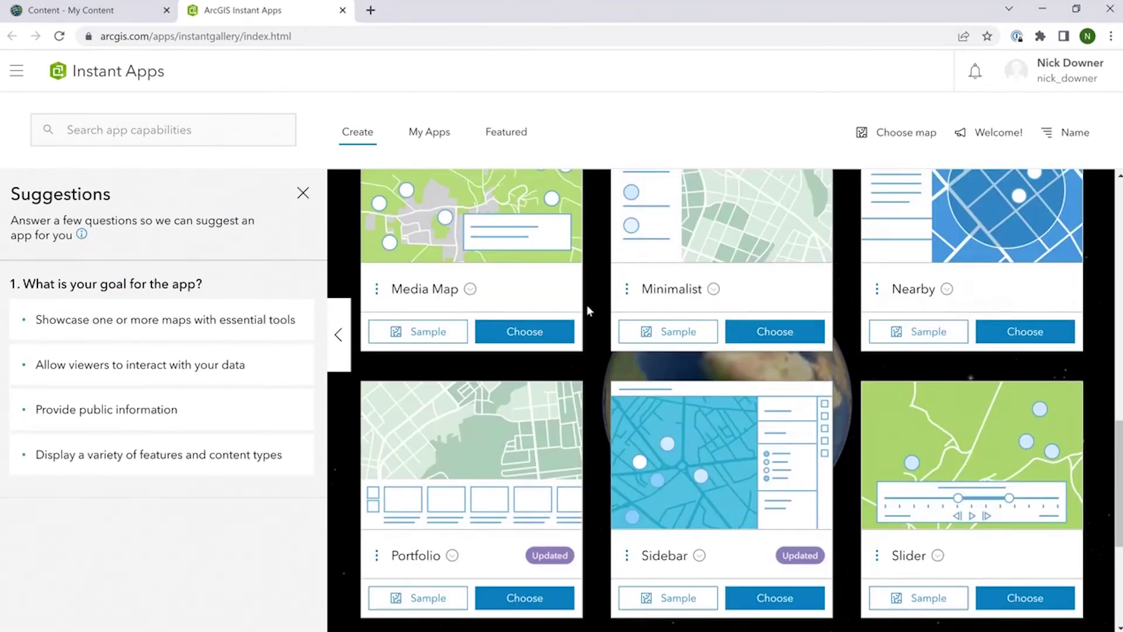
scroll(588, 304, up, 10)
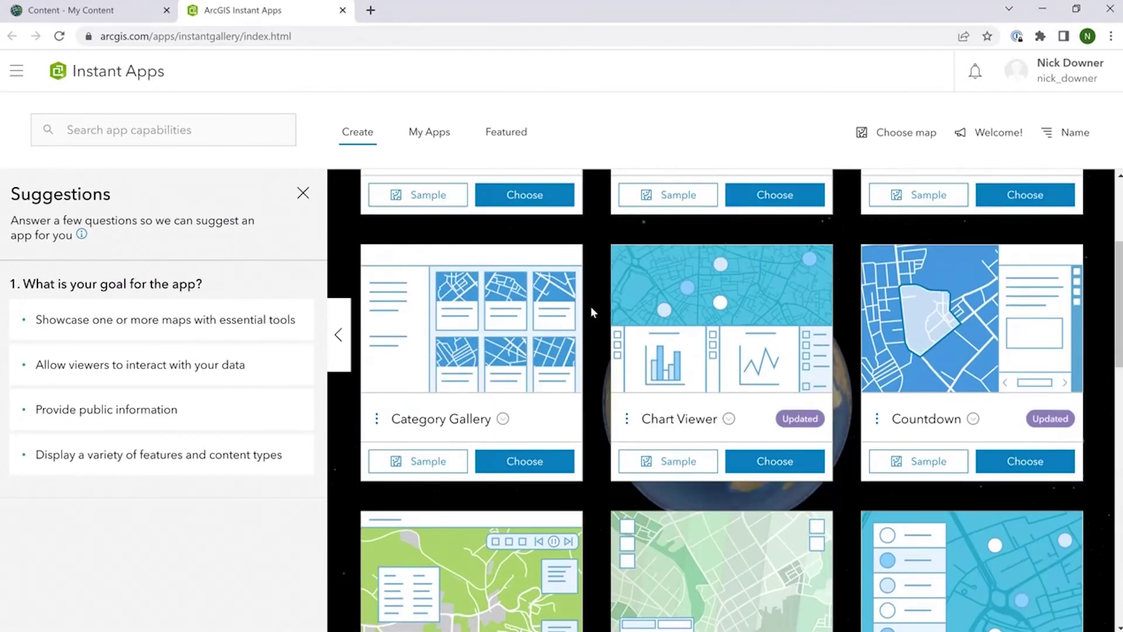
scroll(589, 307, up, 4)
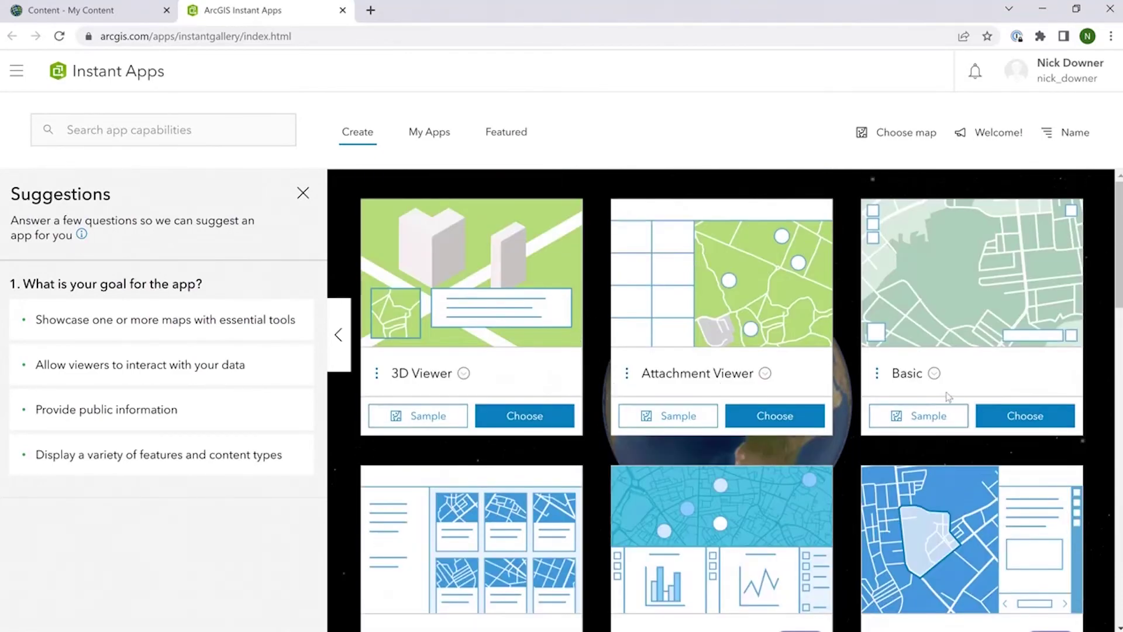
click(1010, 416)
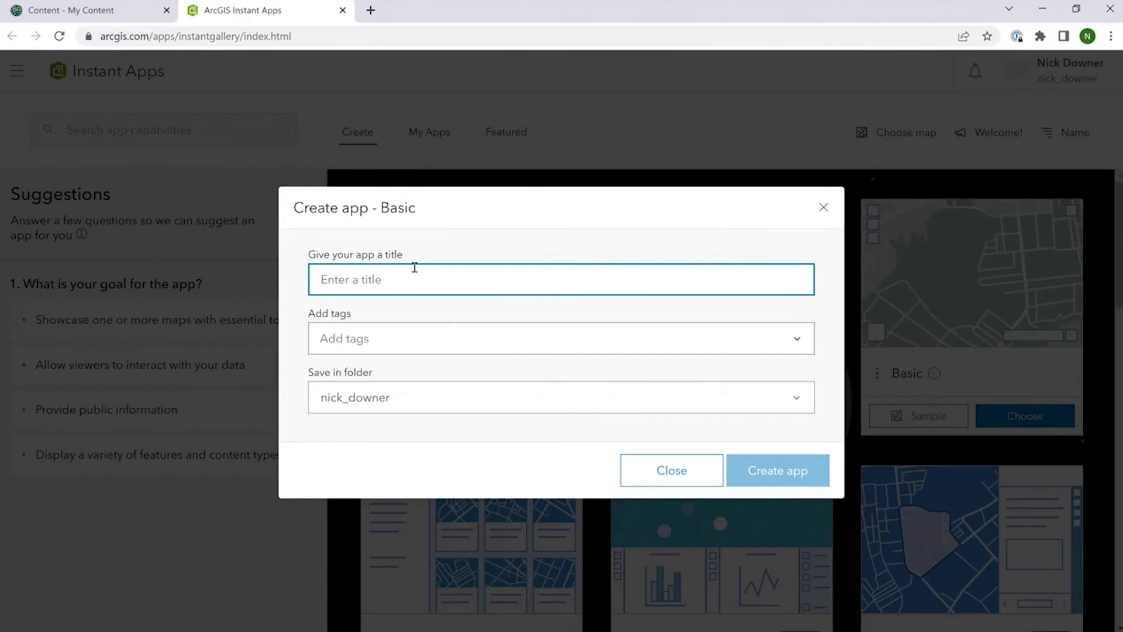
text(Regrid D)
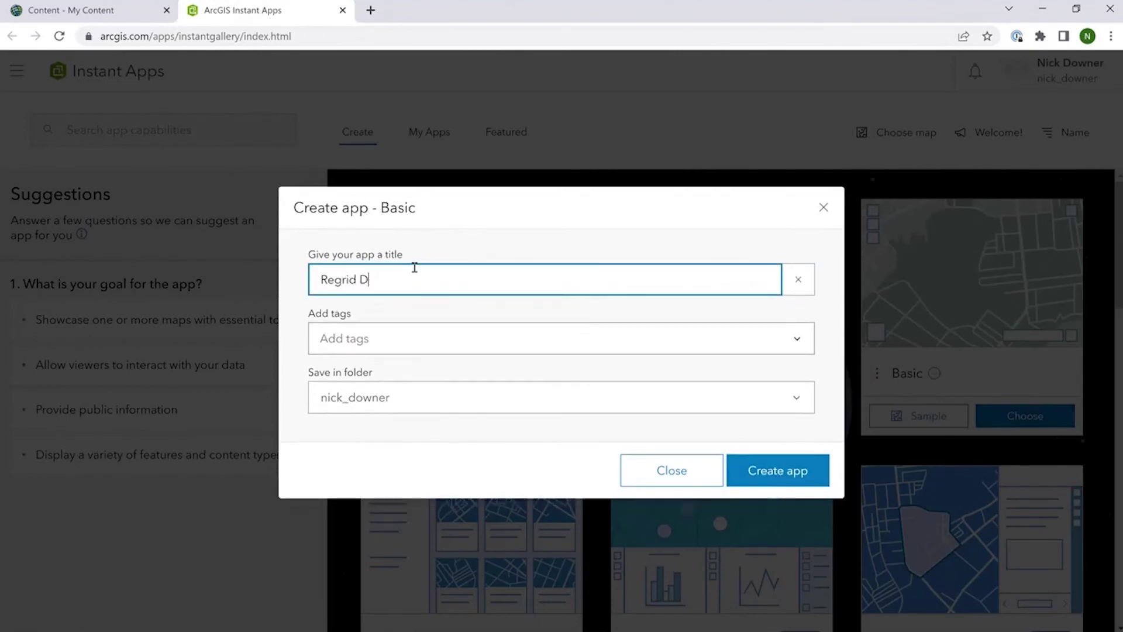
text(emo App FS)
Create the 'Regrid Demo App FS' app and select Regrid FS Demo Map in Step 1. Map
click(800, 475)
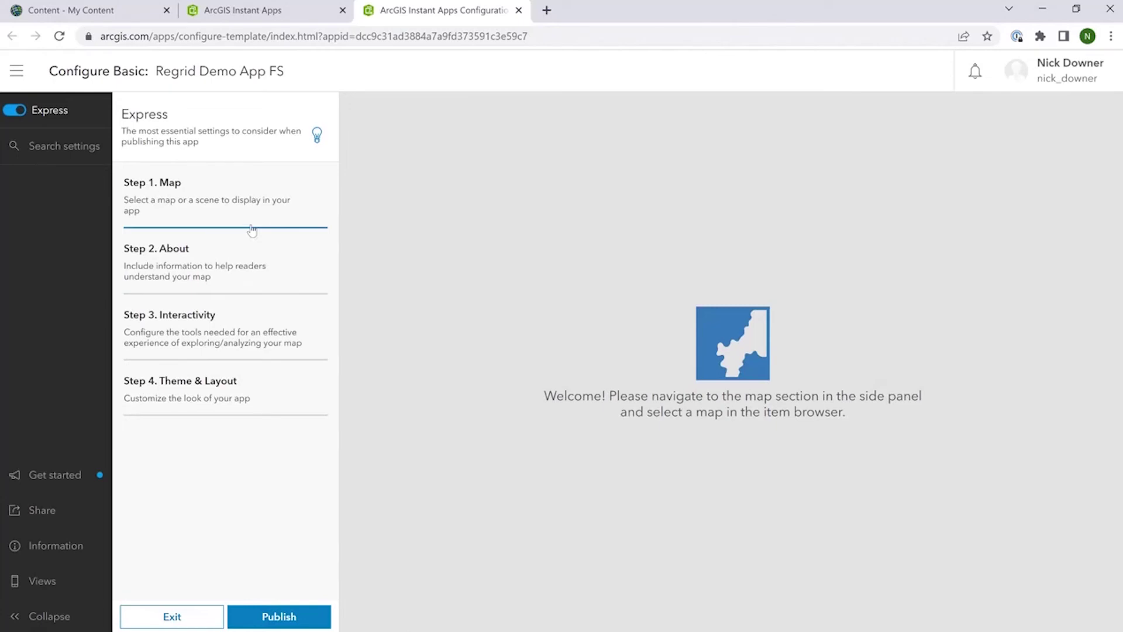
click(221, 209)
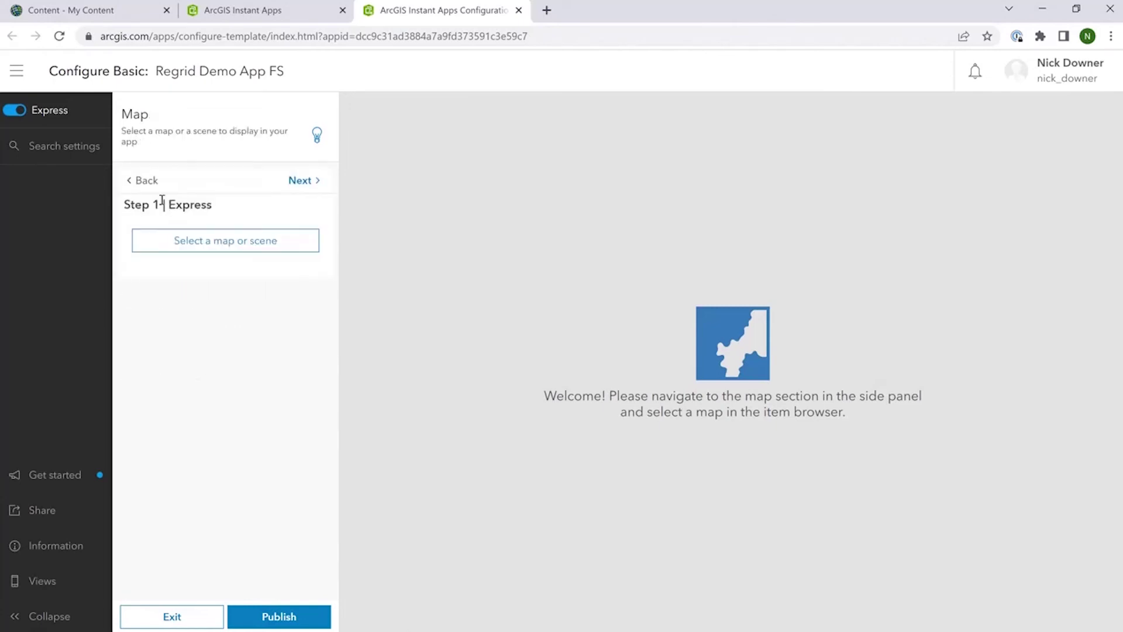
click(225, 240)
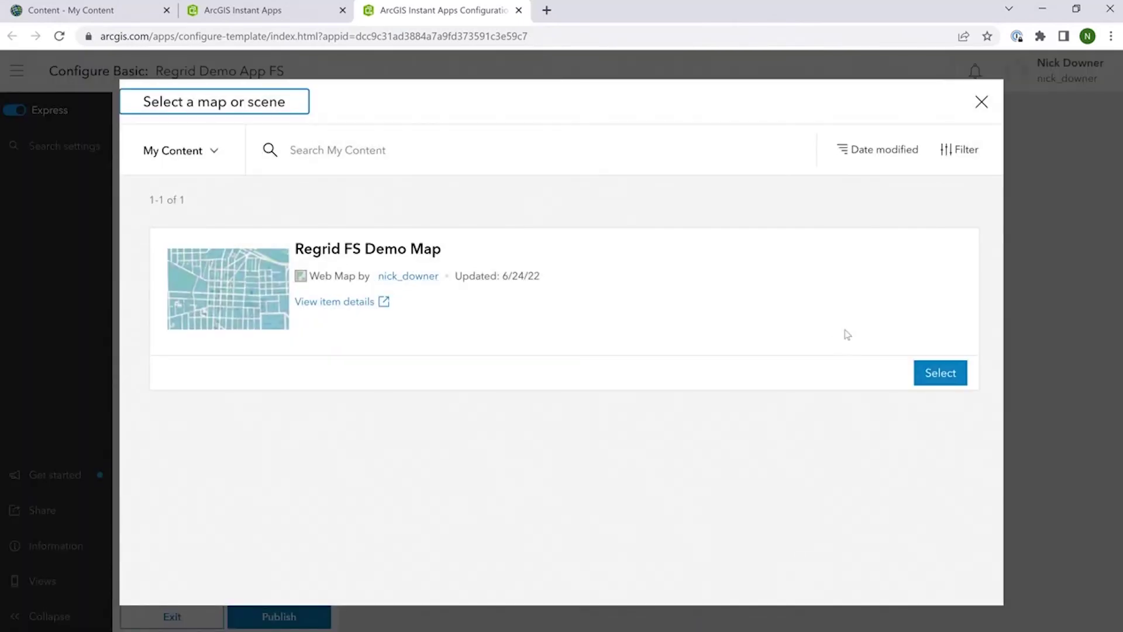
click(594, 286)
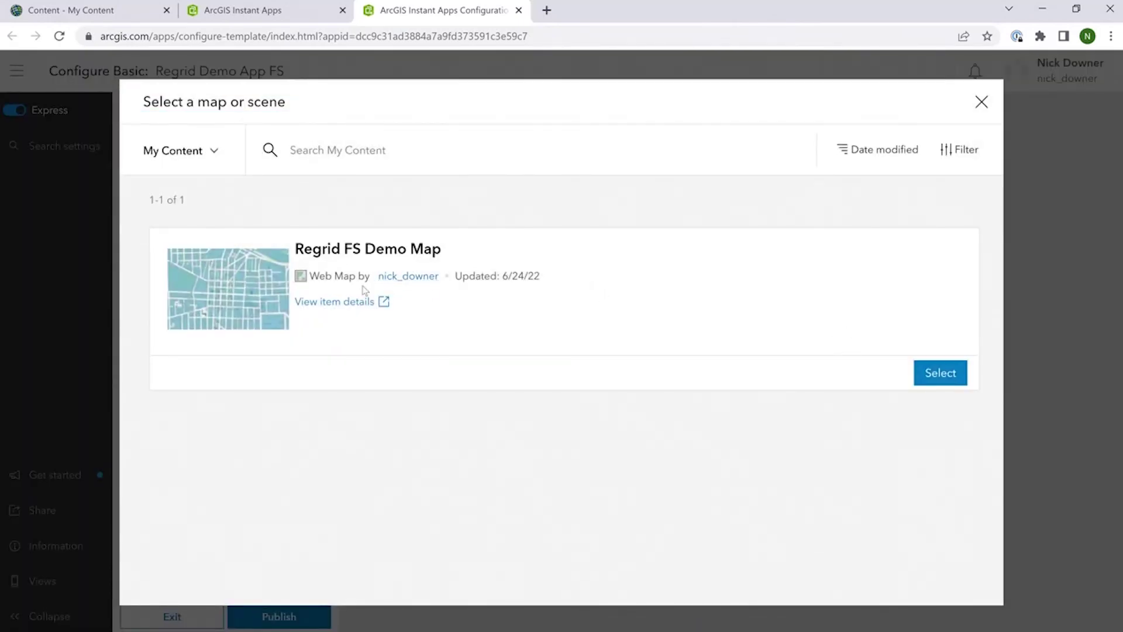
click(939, 375)
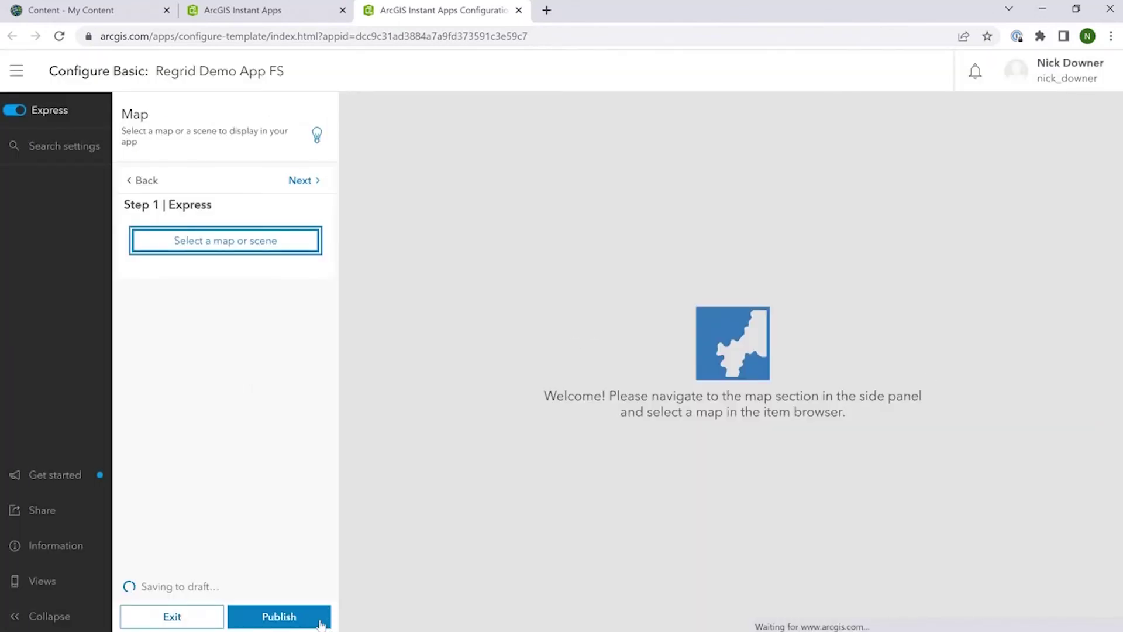